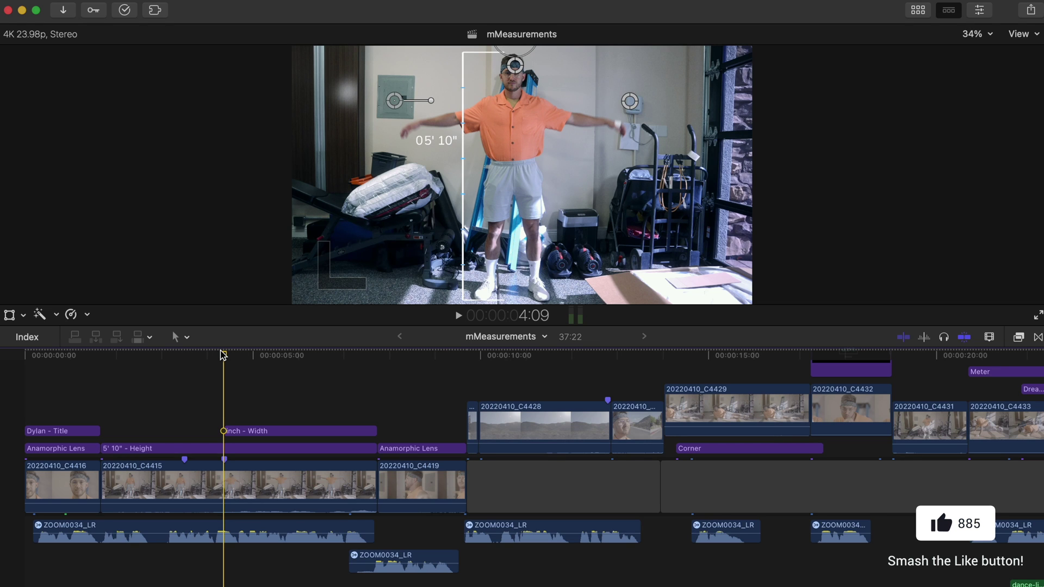
Place the mMeasurements Weight title over the opening clips, trimmed to end with the inch - Width title.
key(ctrl+super+1)
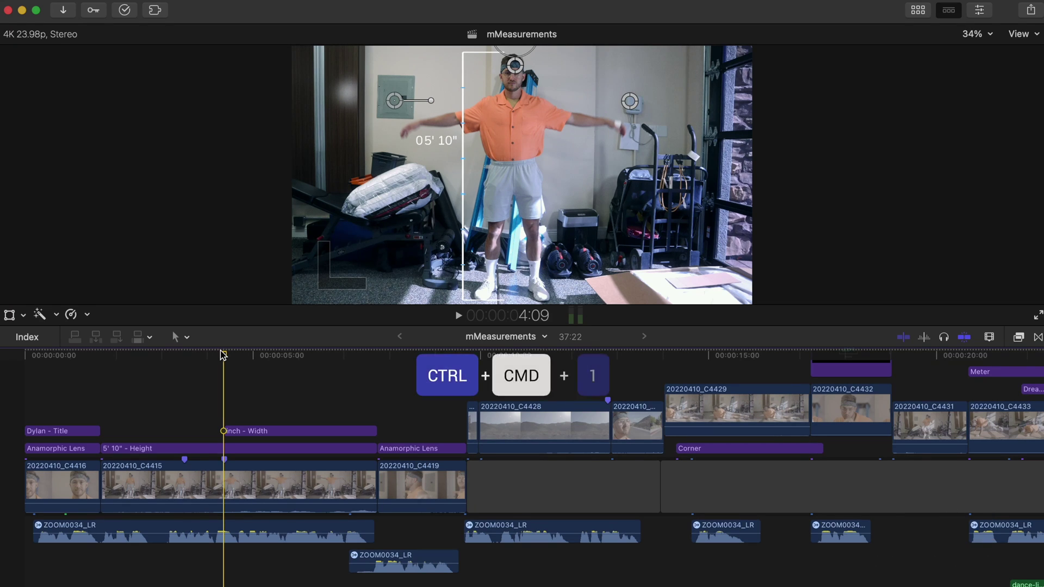
click(128, 191)
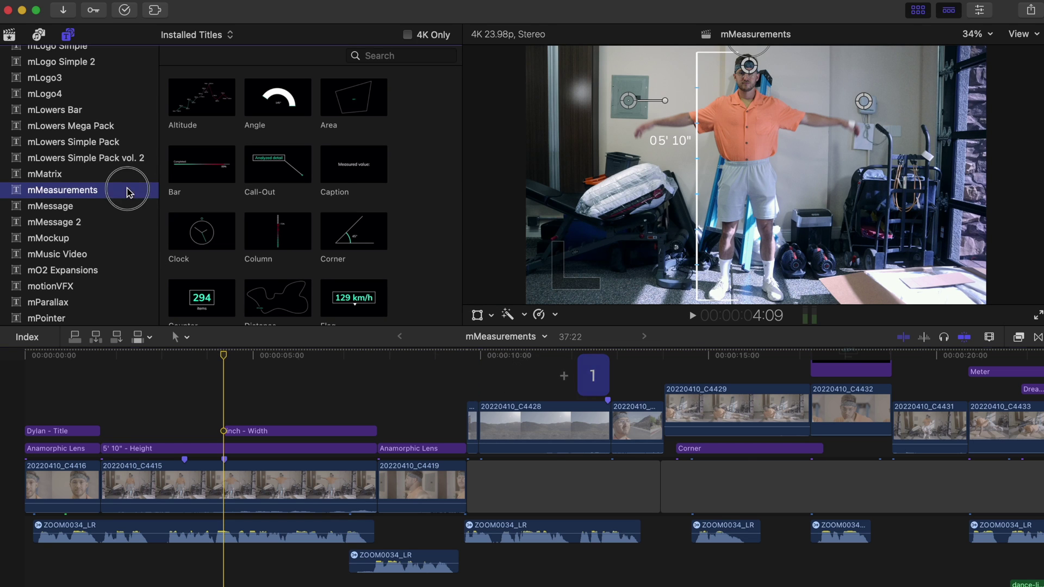
drag(462, 230, 591, 229)
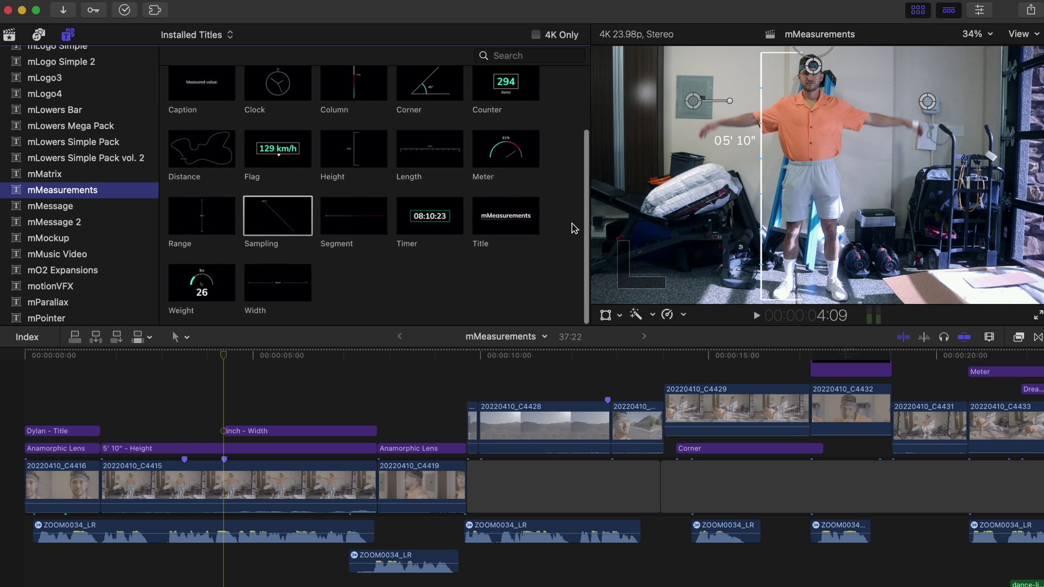
scroll(574, 228, up, 3)
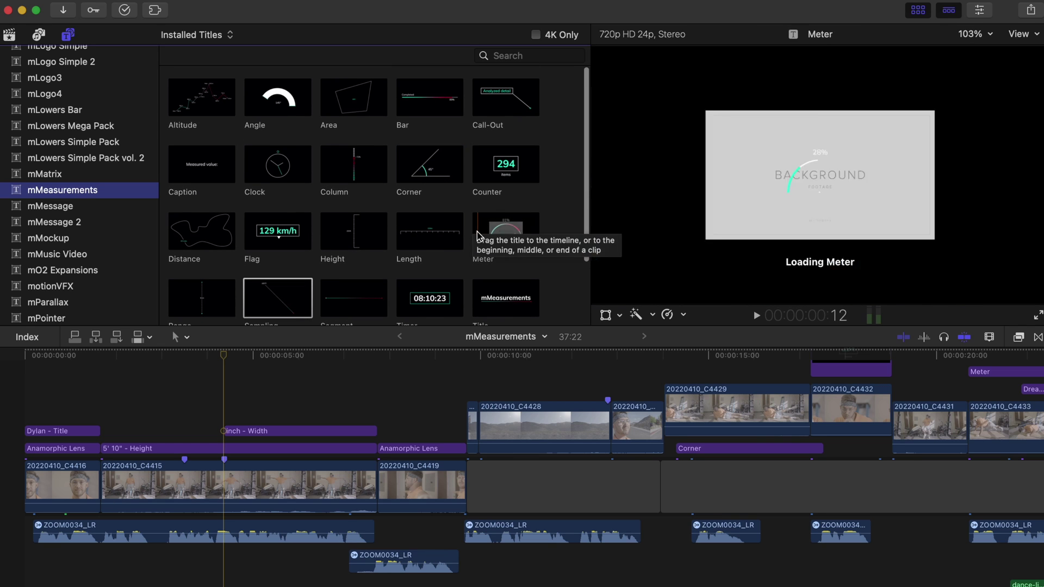
scroll(501, 235, down, 3)
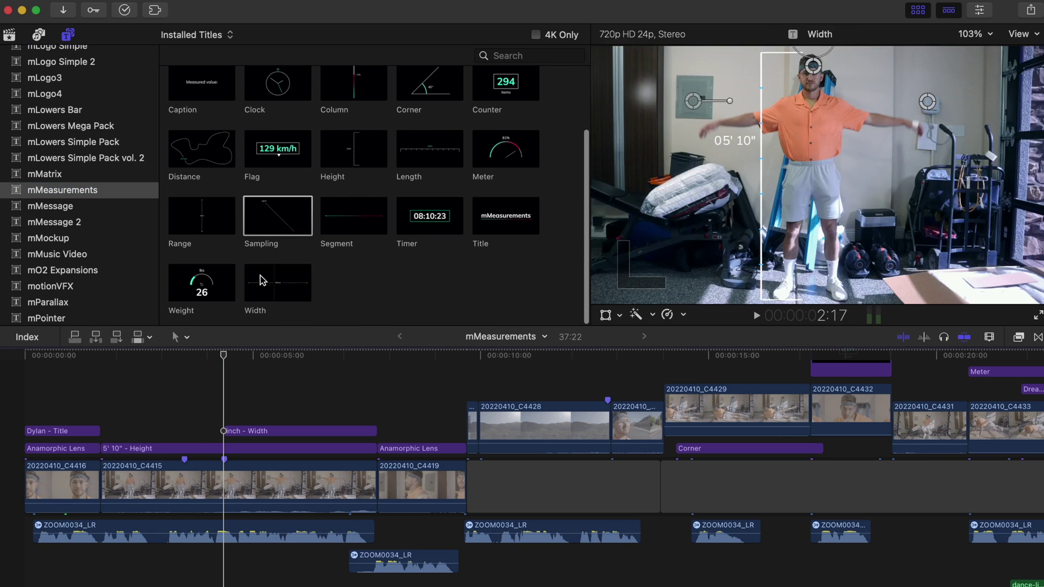
drag(201, 282, 187, 414)
drag(460, 416, 374, 414)
click(216, 414)
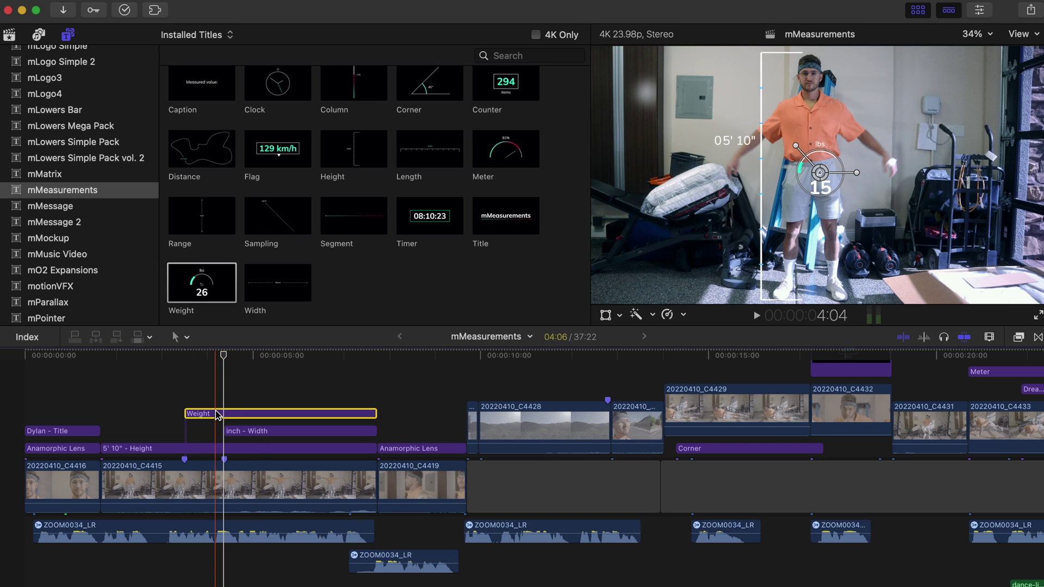
Uncheck the Weight title's Animation Out, set Content Scale to 132.1, and move the gauge right of the man.
key(ctrl+super+1)
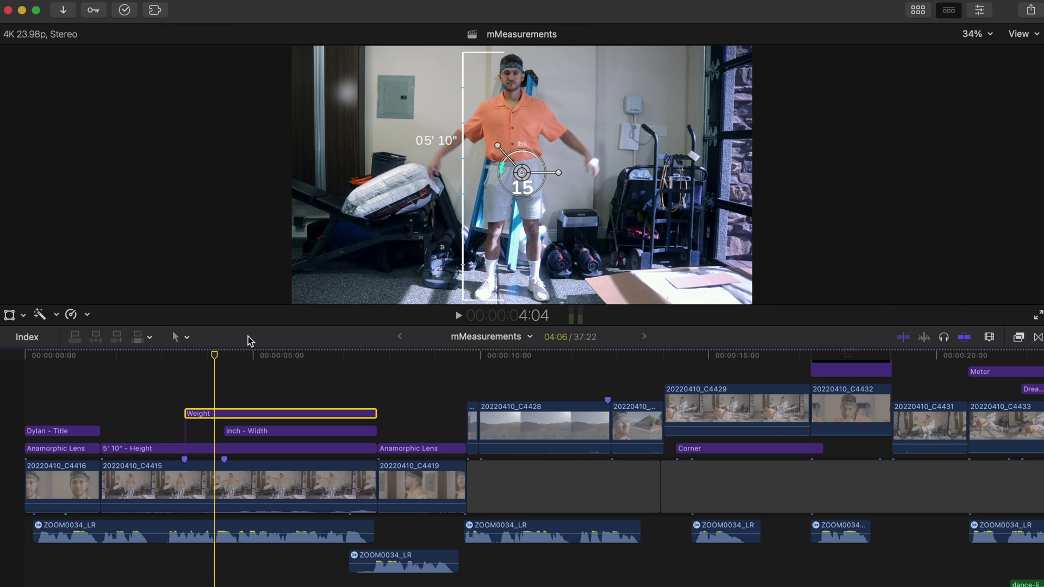
click(982, 12)
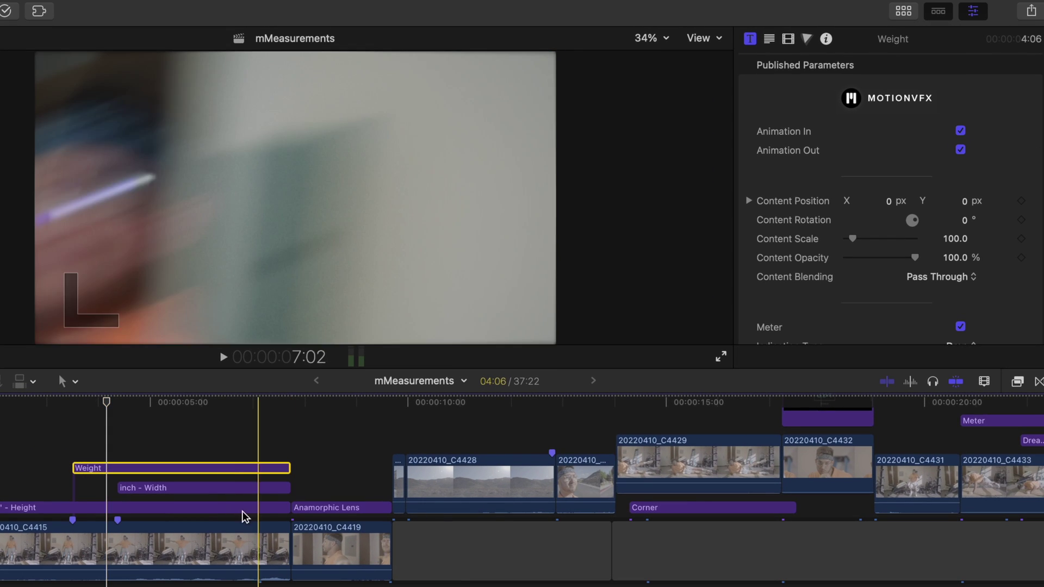
scroll(265, 489, down, 2)
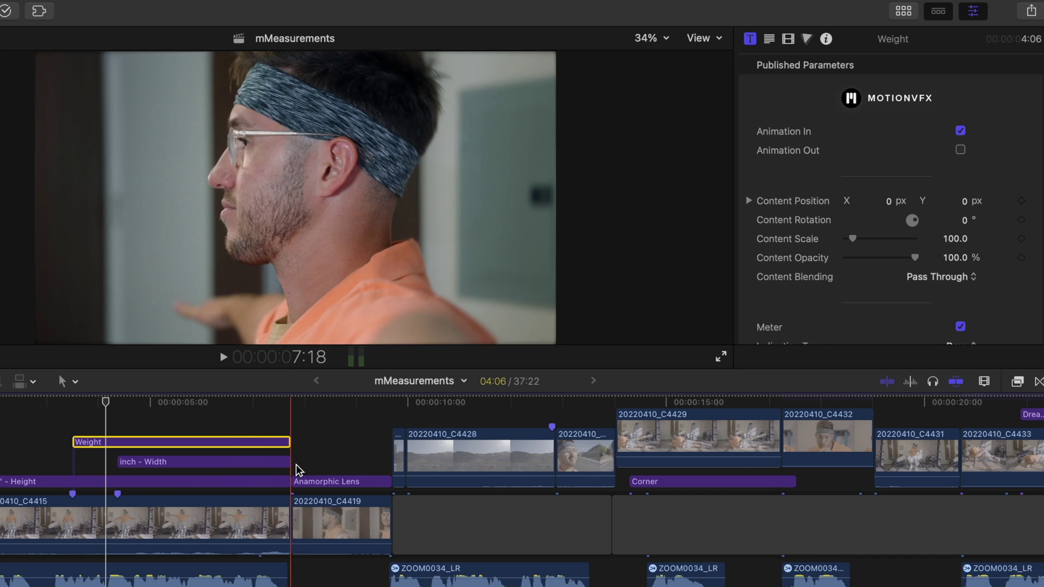
drag(298, 197, 362, 190)
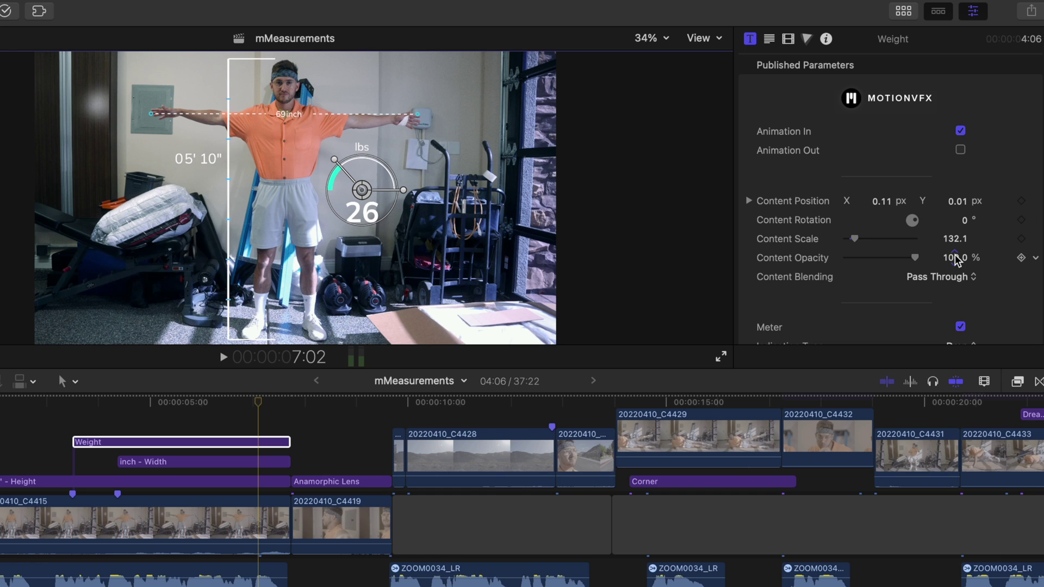
scroll(955, 260, down, 8)
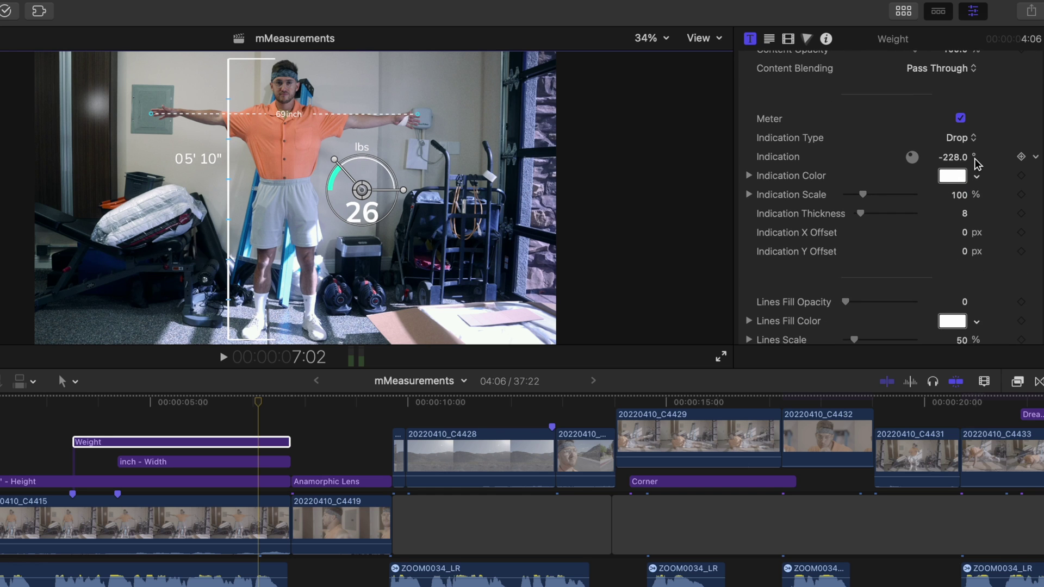
After trying Circle and Line, set the Weight gauge indicator back to Drop at 303% Indication Scale.
click(967, 138)
click(968, 156)
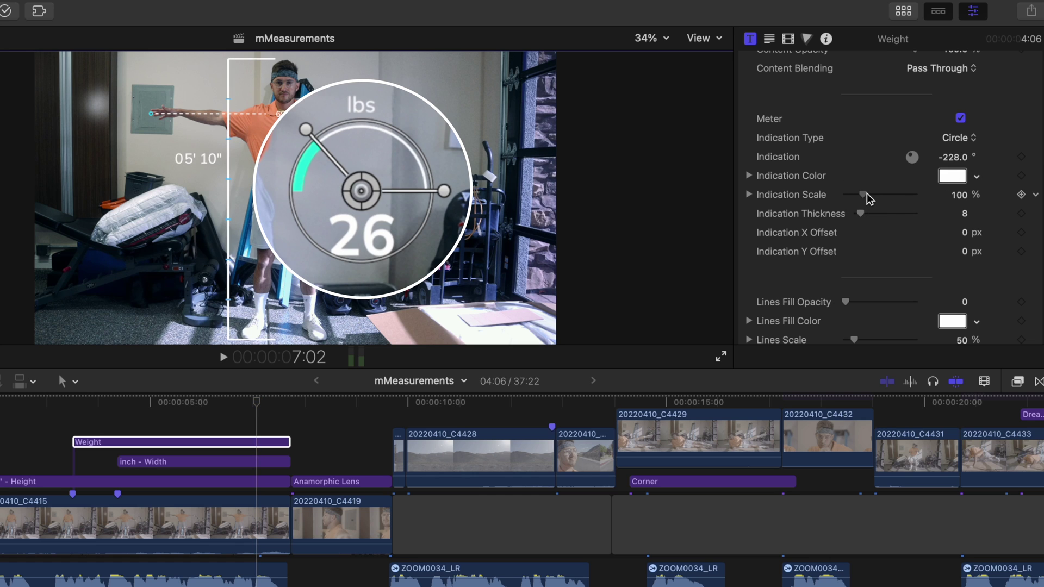
drag(885, 194, 937, 191)
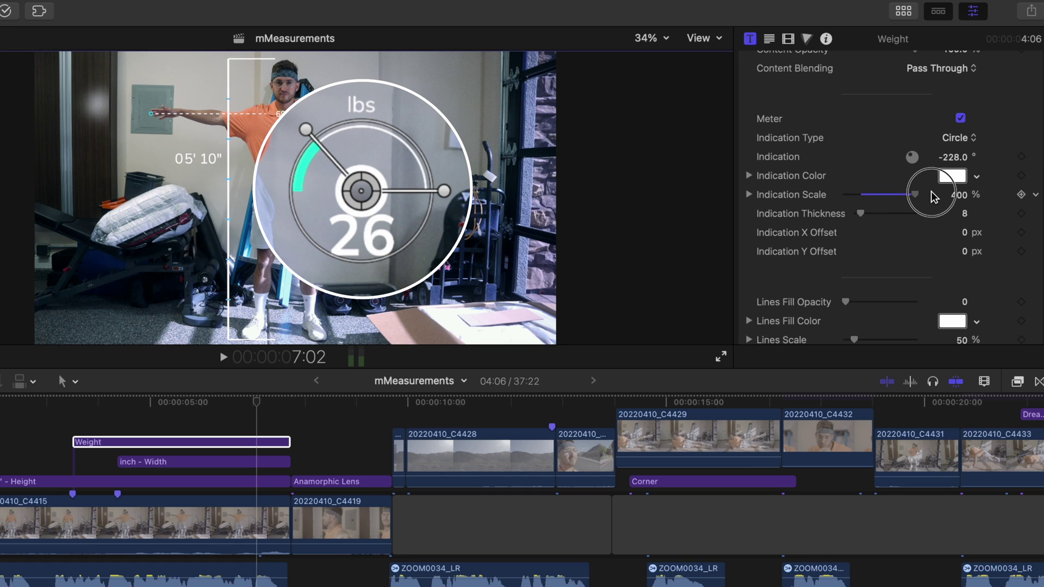
click(969, 142)
click(965, 157)
click(965, 140)
click(962, 105)
drag(907, 197, 900, 195)
scroll(897, 185, down, 7)
mouse_move(848, 216)
mouse_down()
mouse_move(884, 218)
mouse_move(852, 219)
mouse_up()
Make the Weight gauge's Line Fill Color blue.
scroll(898, 255, down, 5)
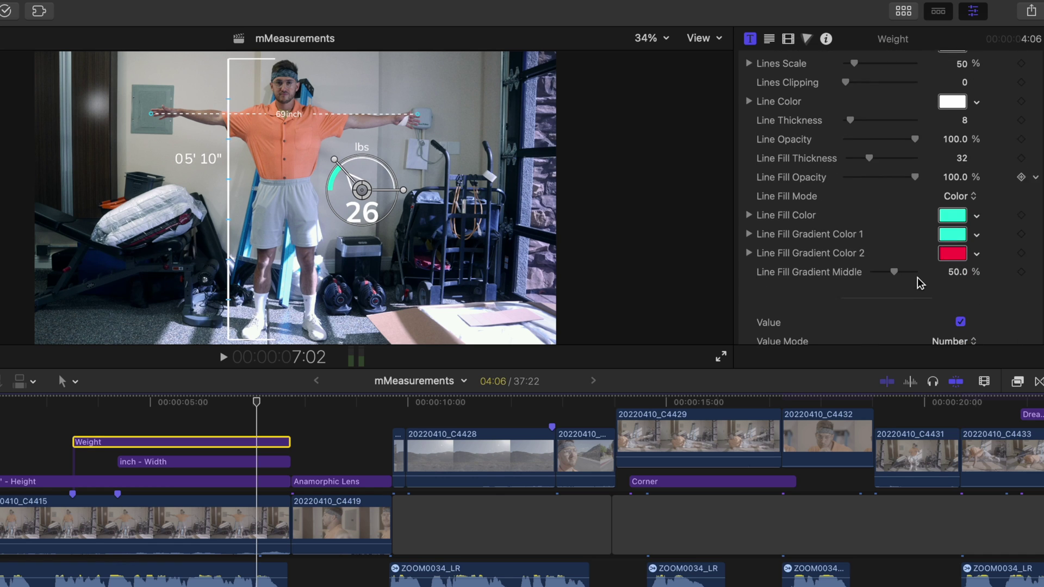
click(977, 208)
click(936, 266)
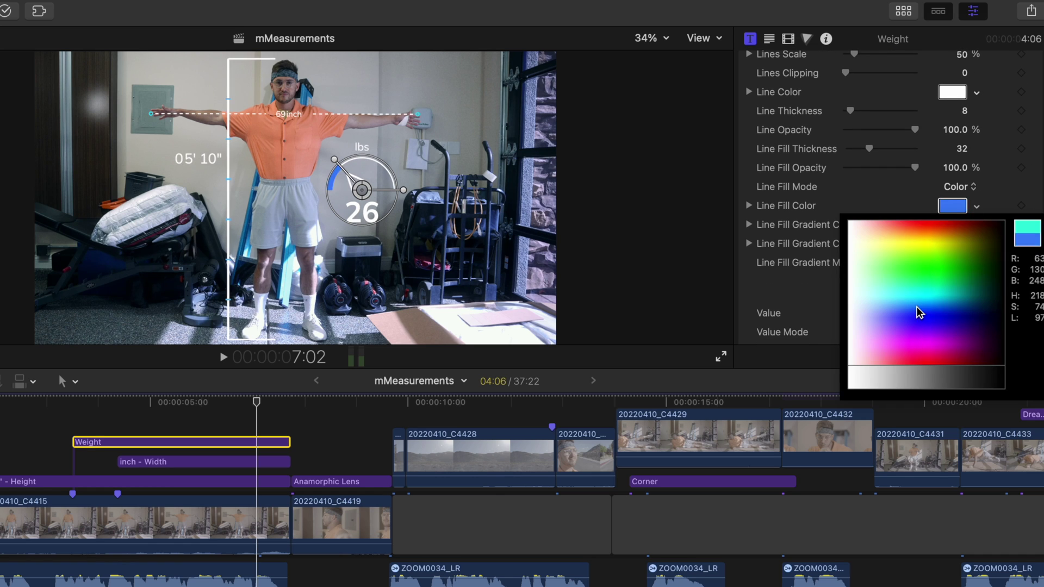
key(Escape)
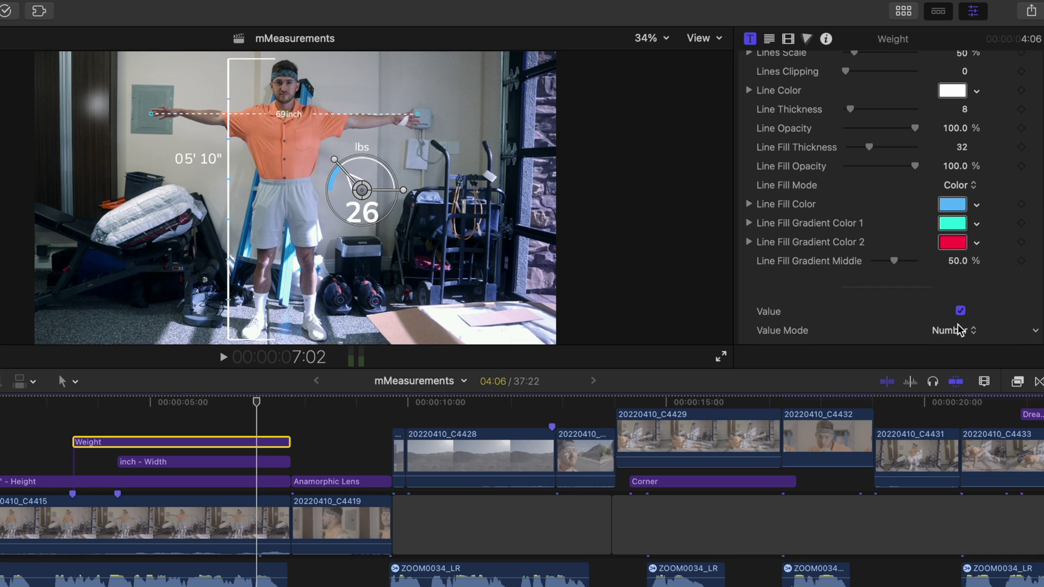
Set Value Mode to Number and raise the Value Number Multiplier to 6.61, reading 176 lbs.
click(956, 331)
click(964, 316)
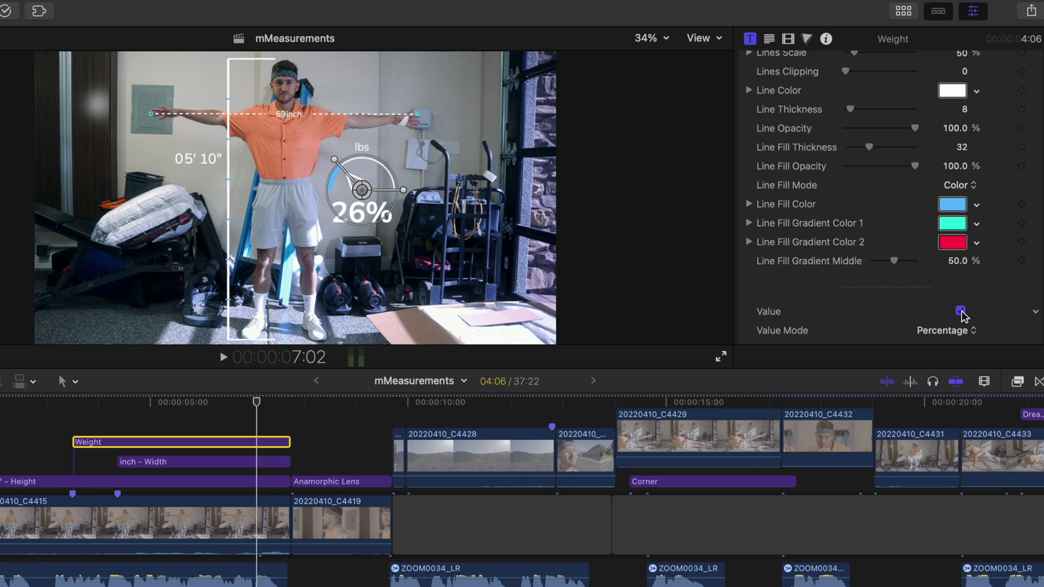
click(956, 329)
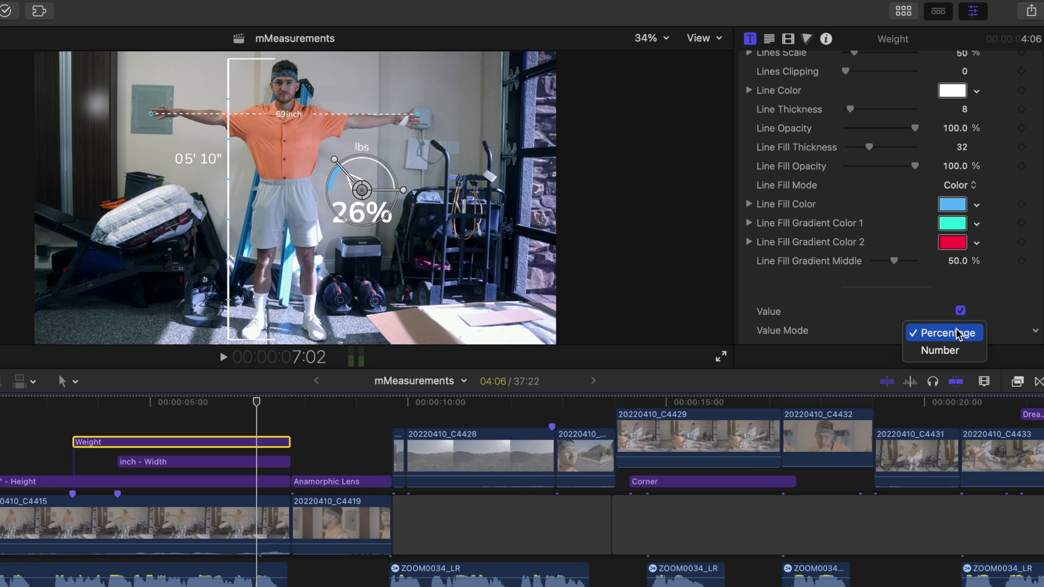
click(954, 353)
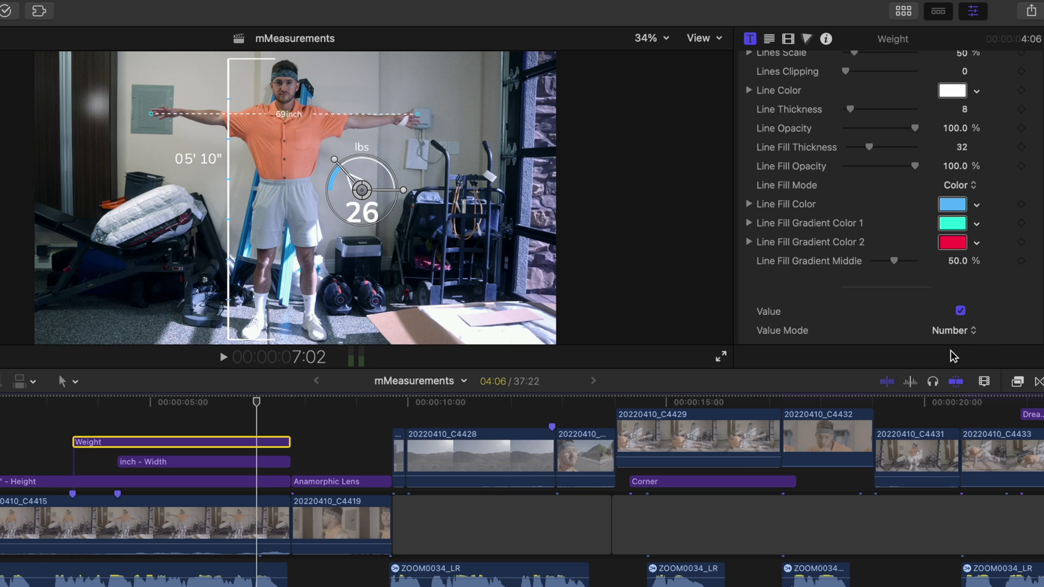
scroll(952, 326, down, 8)
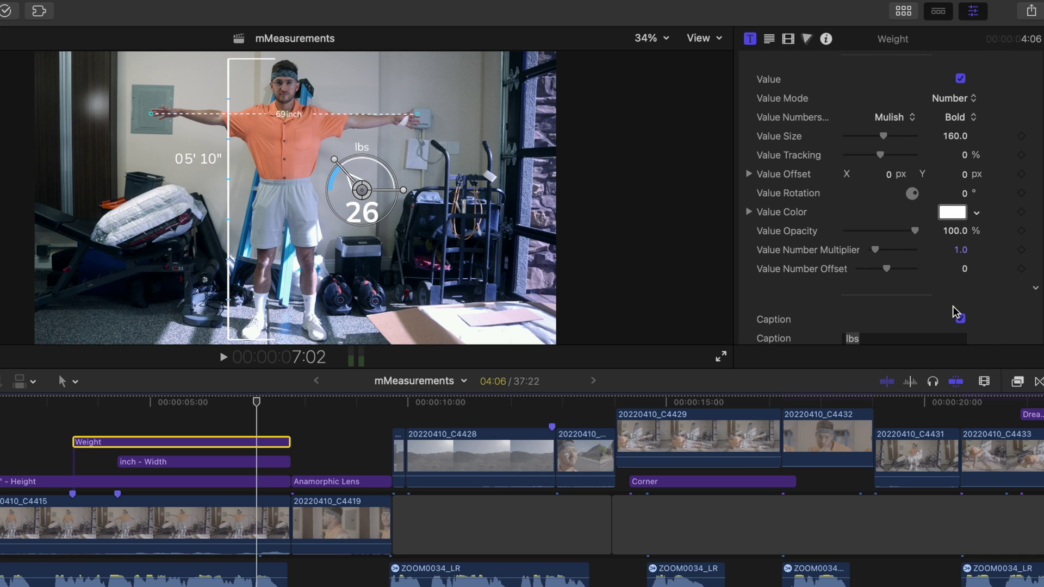
drag(875, 250, 903, 253)
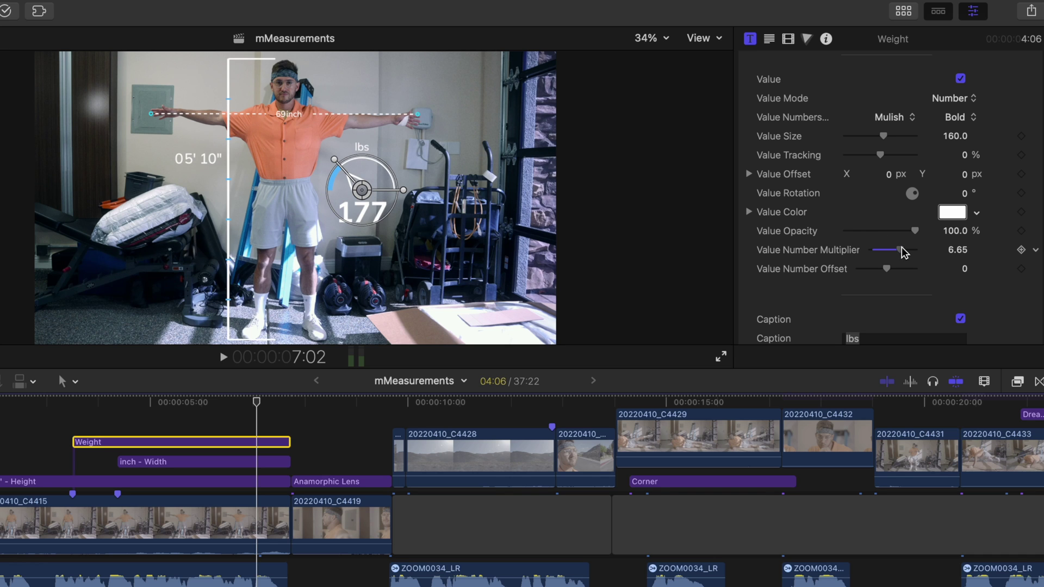
Play back the Weight title, then set its Indication Scale to 263%.
click(72, 445)
key(space)
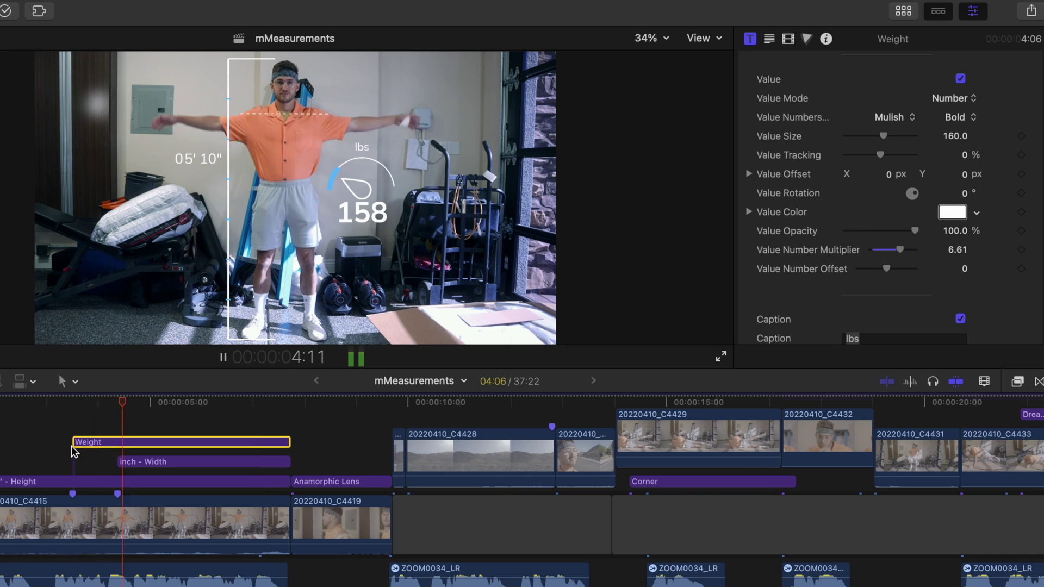
key(space)
scroll(902, 205, up, 6)
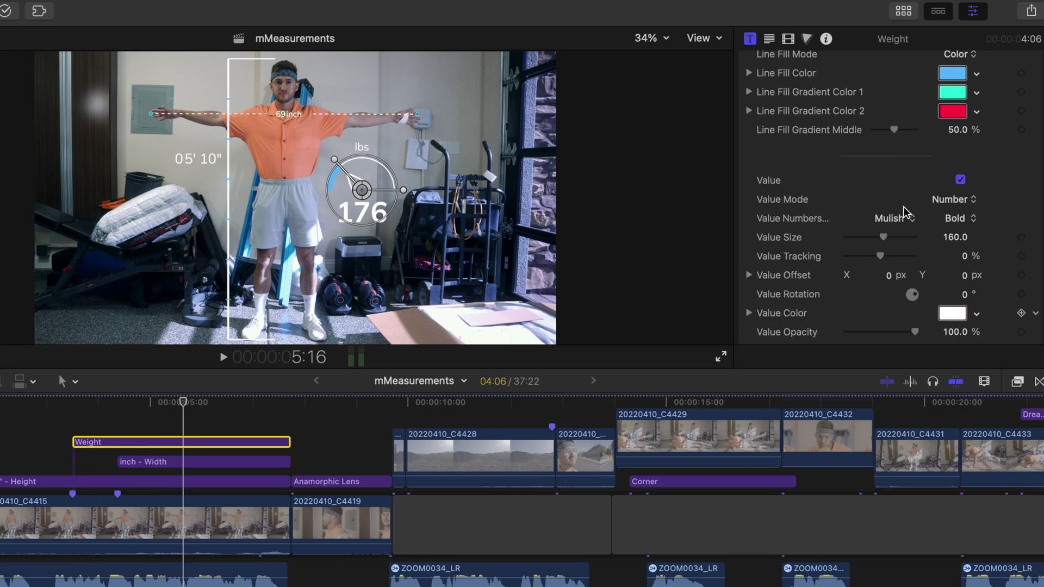
scroll(902, 205, up, 3)
drag(897, 231, 894, 231)
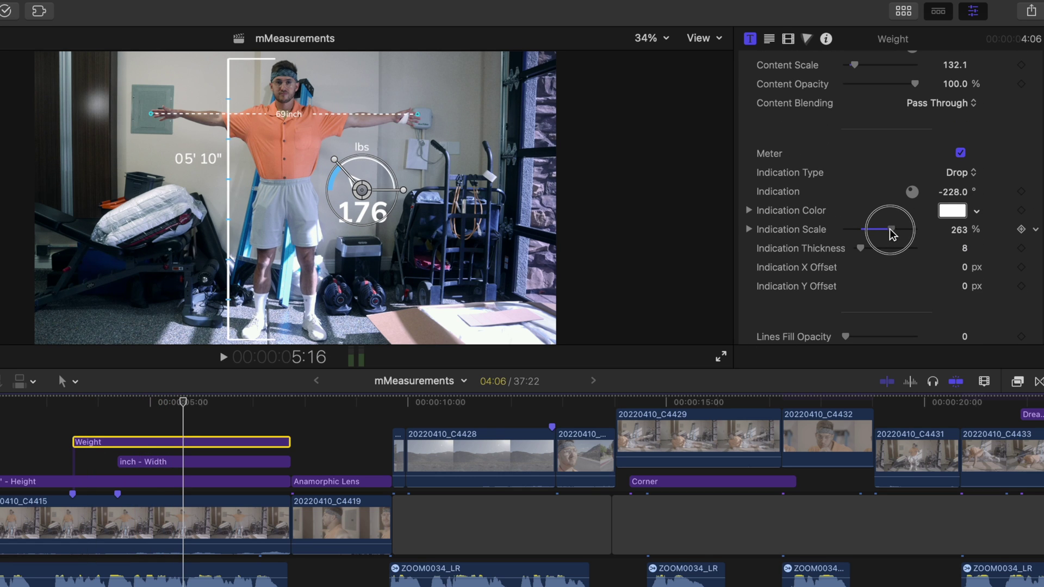
Add the Altitude title over the mountain clip, trimmed at both edges to about three seconds.
key(space)
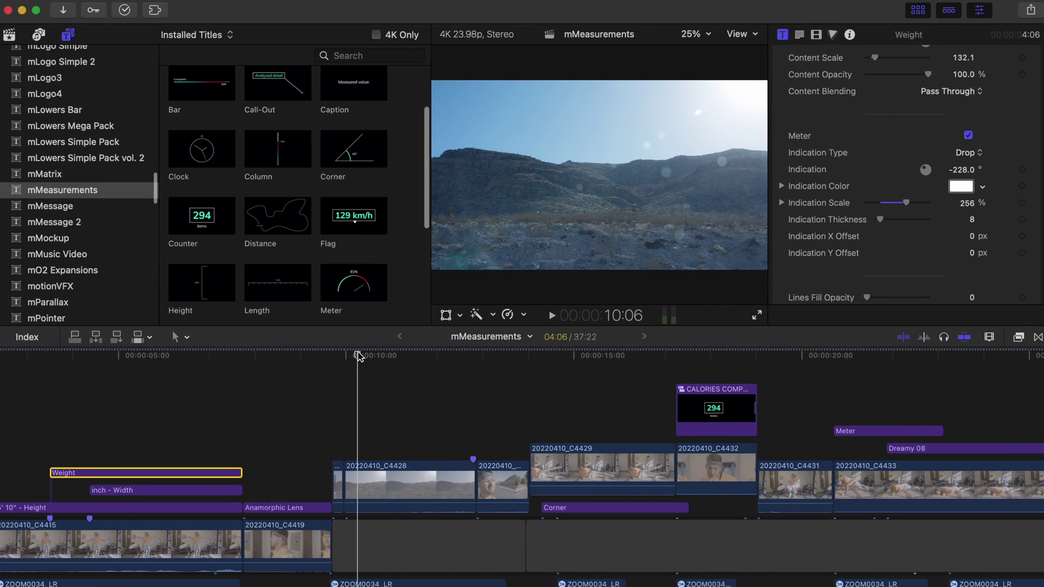
scroll(359, 126, up, 3)
click(226, 102)
drag(226, 103, 358, 429)
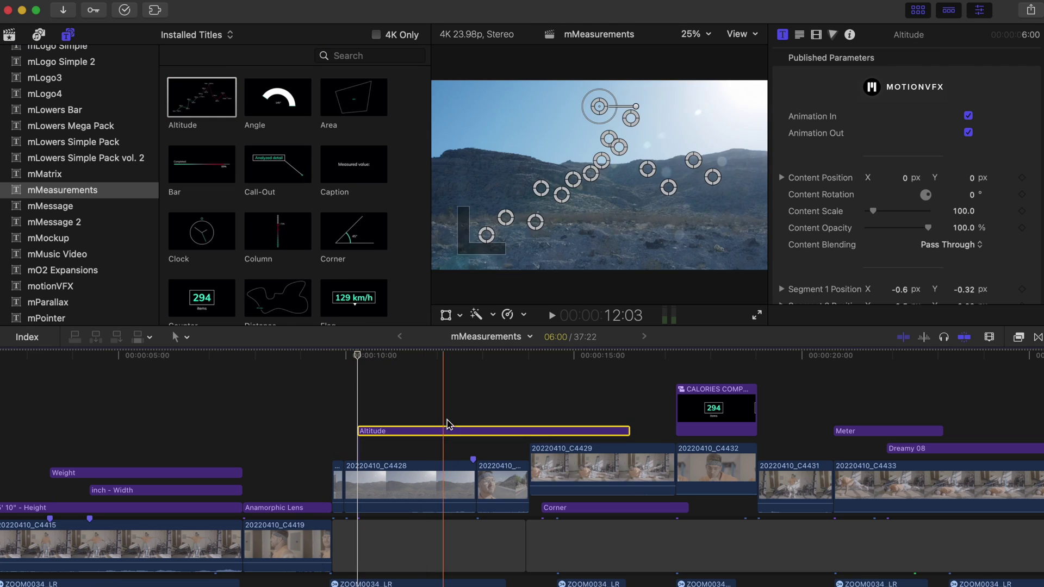
key(alt+bracketright)
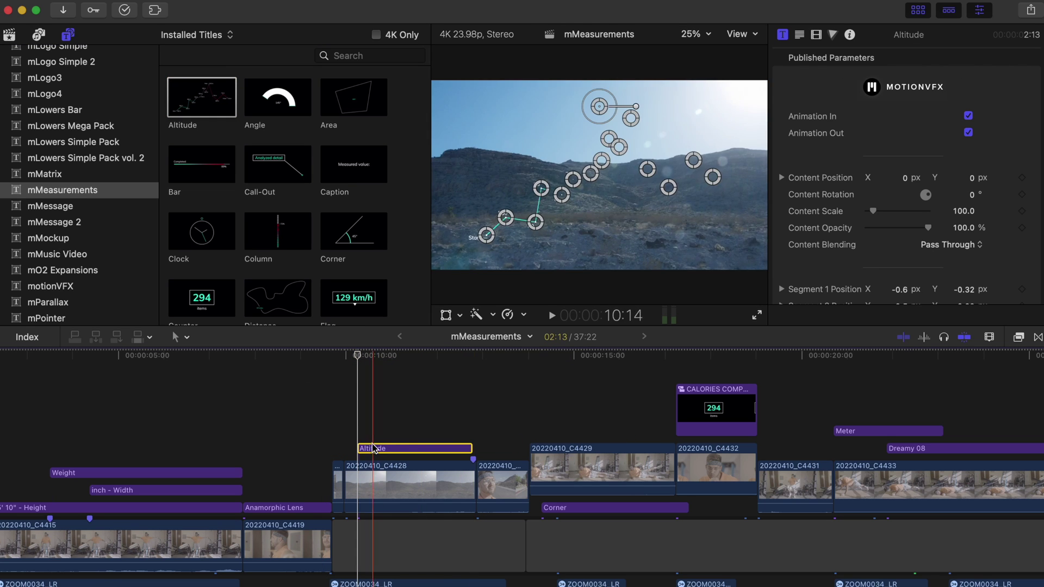
drag(359, 447, 325, 447)
key(ctrl)
click(359, 447)
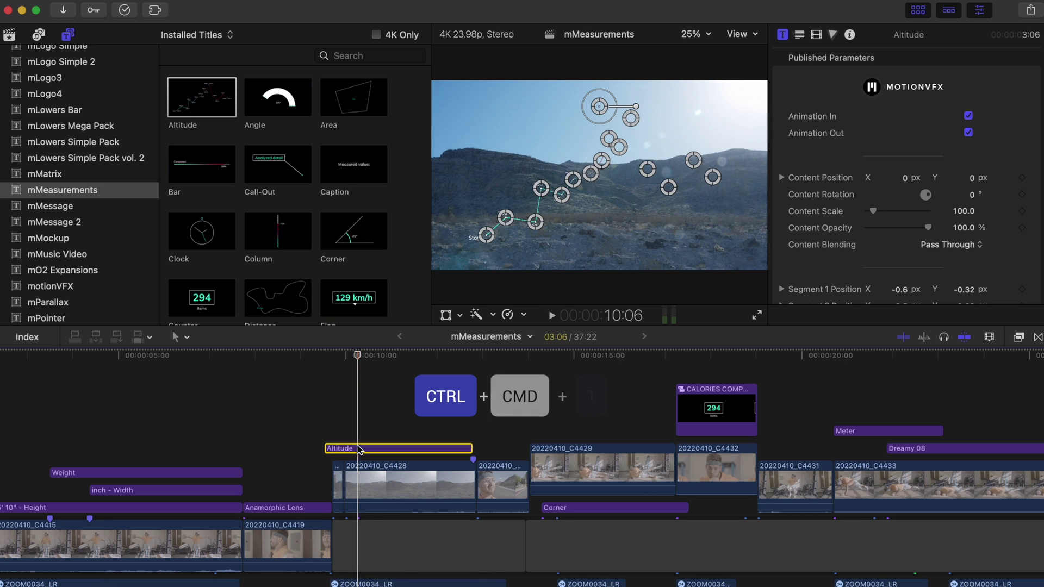
Hide the titles browser and nudge the altitude path graph slightly down-left.
key(ctrl+super+1)
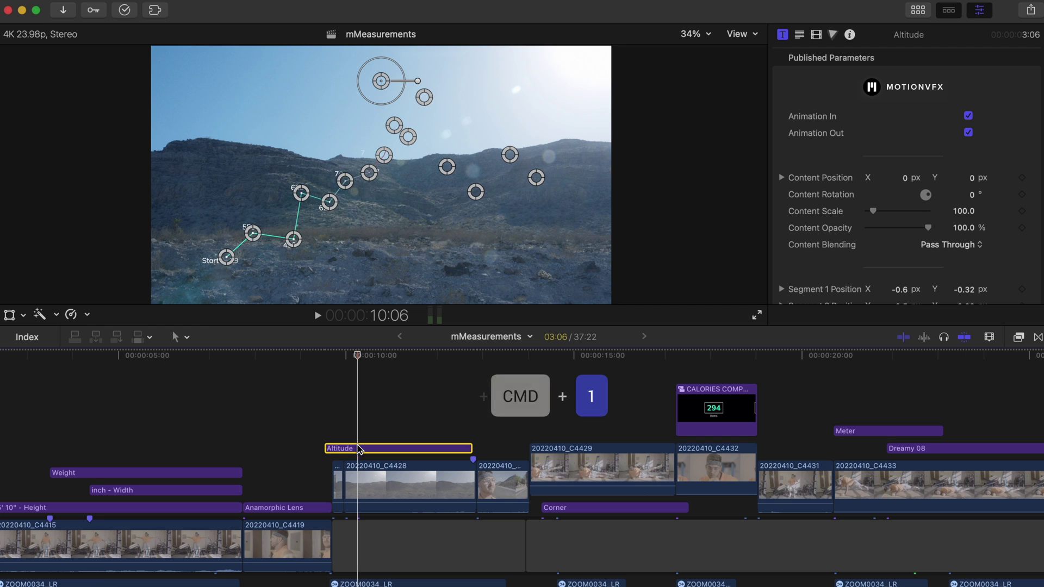
scroll(359, 449, down, 1)
scroll(359, 447, down, 4)
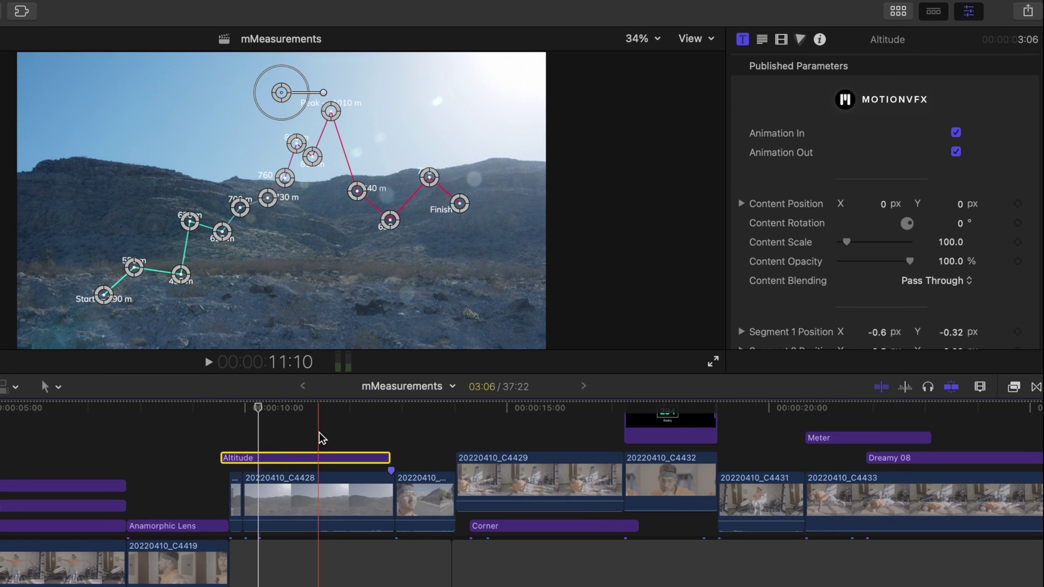
drag(282, 92, 263, 131)
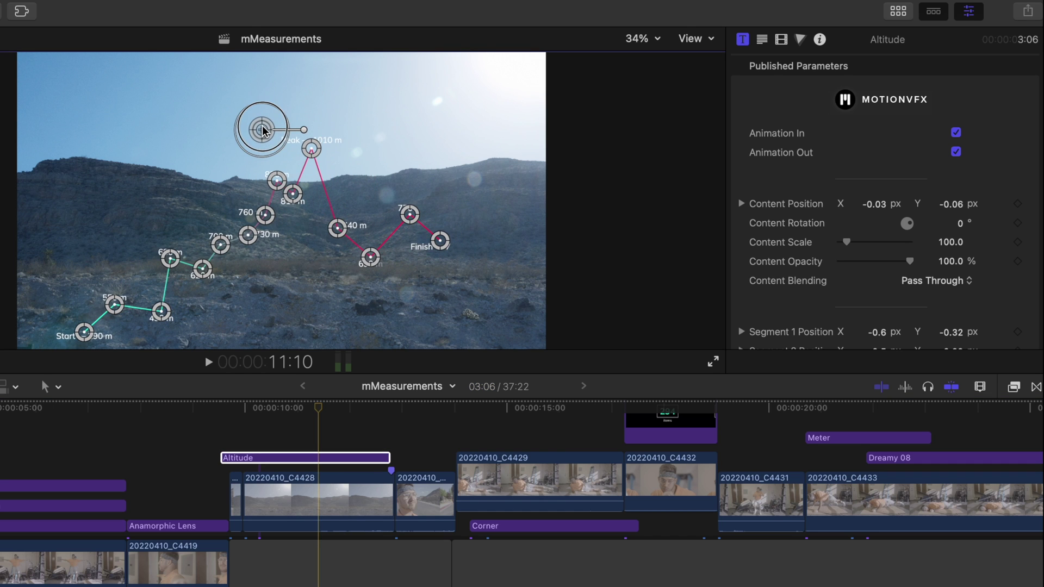
Drag the Peak, 730 m and Finish points along the ridge, with Finish lowered to the bottom right.
scroll(902, 242, down, 12)
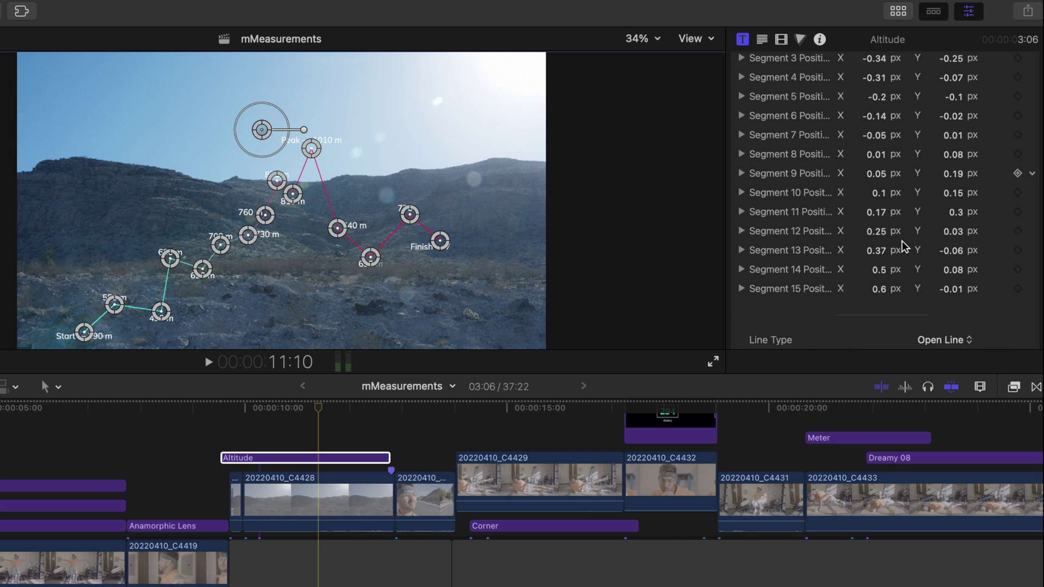
scroll(902, 245, up, 3)
mouse_move(317, 150)
mouse_down()
mouse_move(321, 185)
mouse_move(267, 183)
mouse_move(208, 200)
mouse_up()
drag(247, 236, 241, 251)
drag(441, 243, 470, 292)
drag(370, 257, 340, 211)
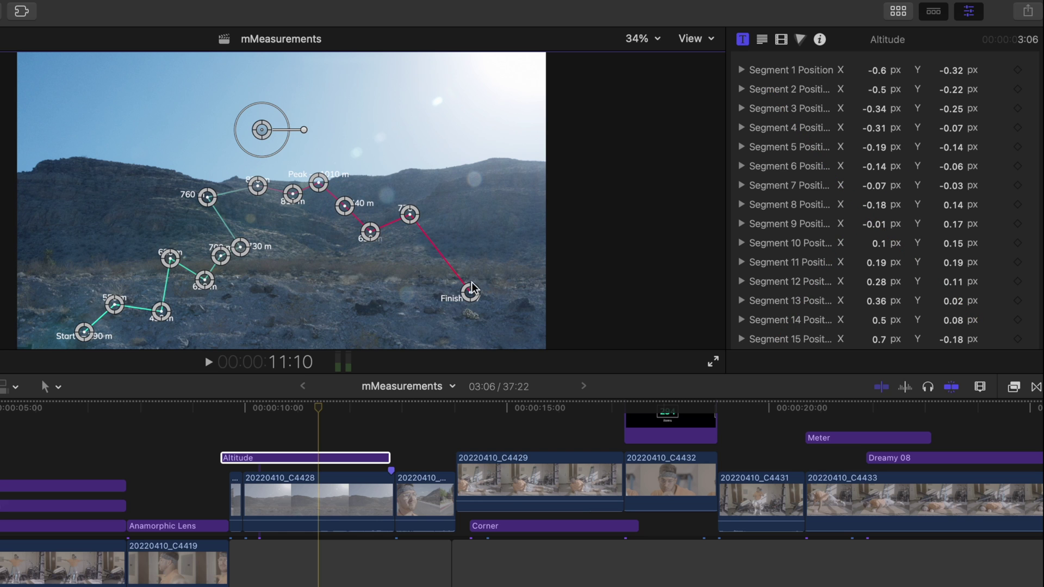
scroll(900, 175, down, 10)
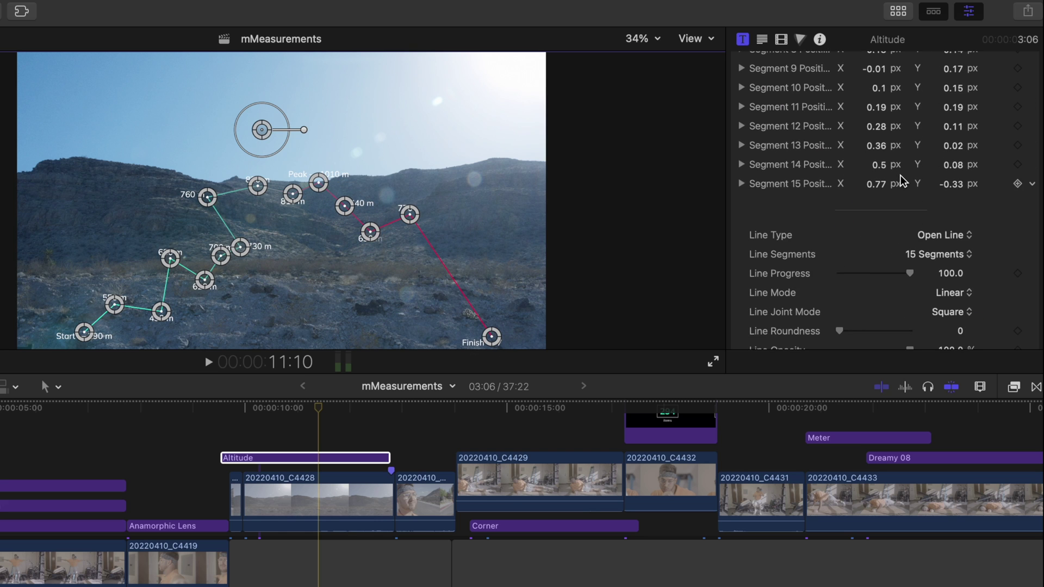
Set Line Segments to 10 Segments and change Caption 1 to 'Start — 0 m'.
click(938, 152)
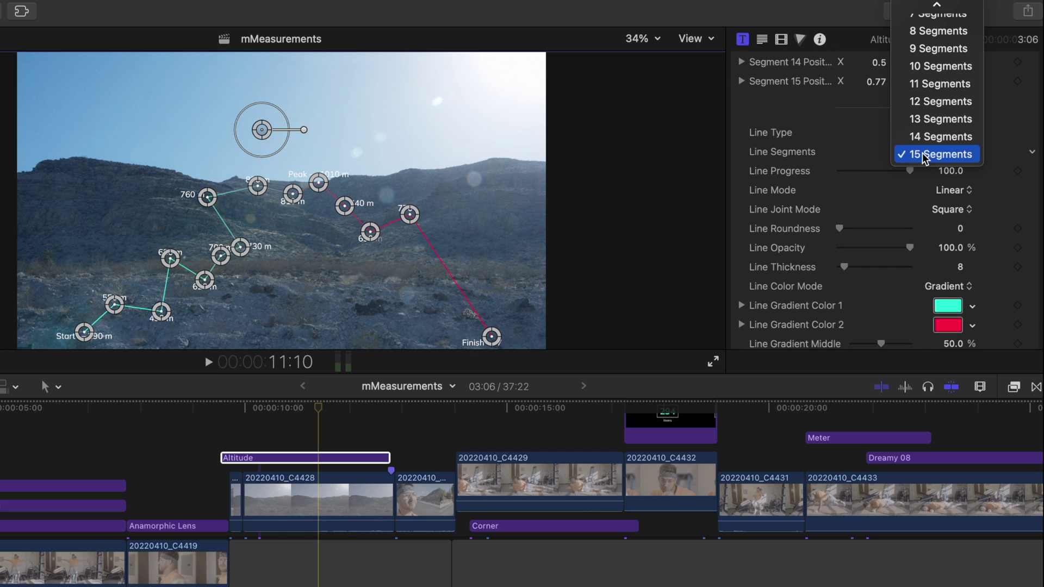
click(938, 66)
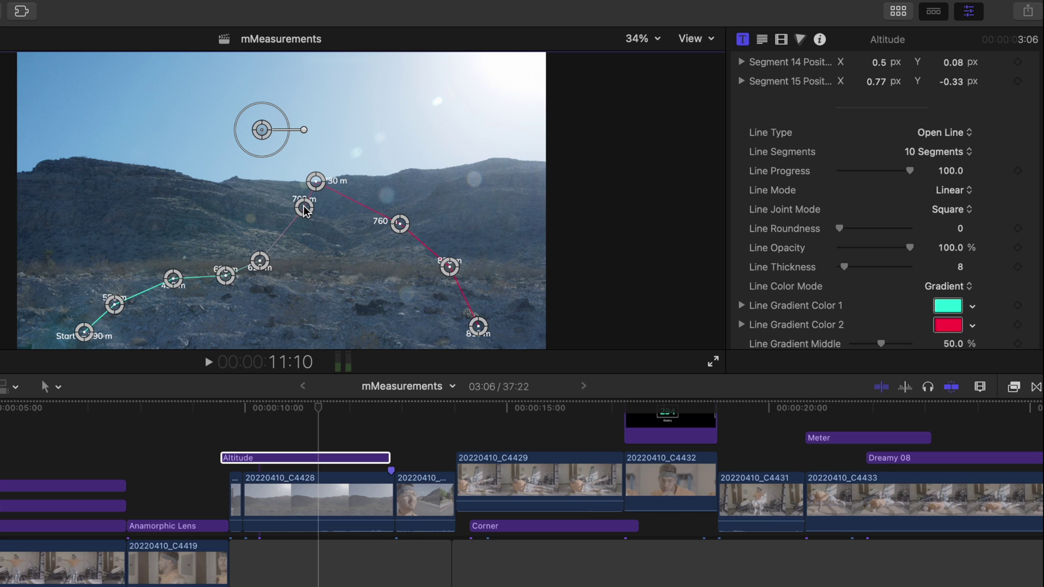
scroll(997, 229, down, 15)
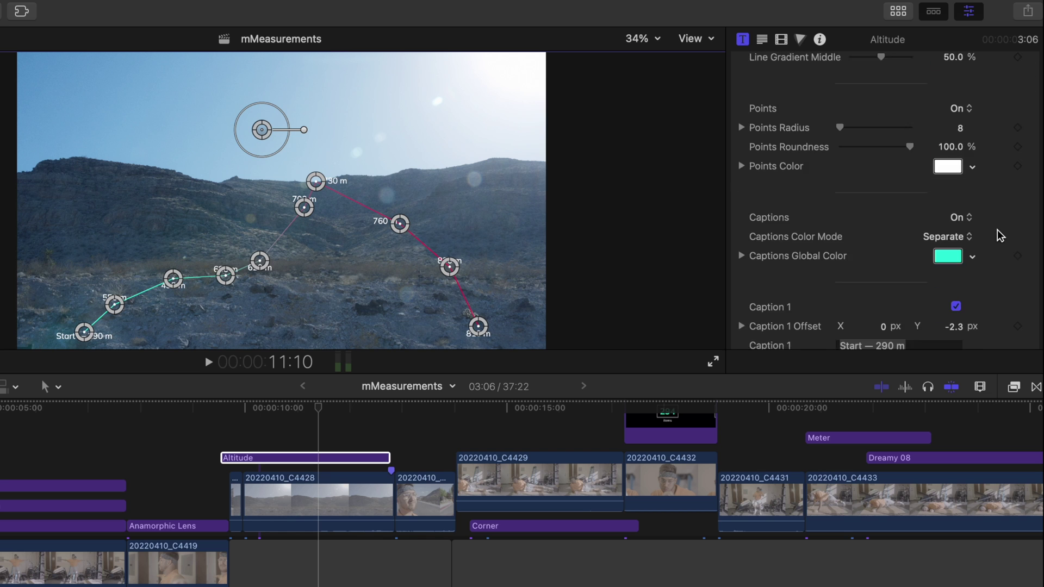
triple_click(893, 111)
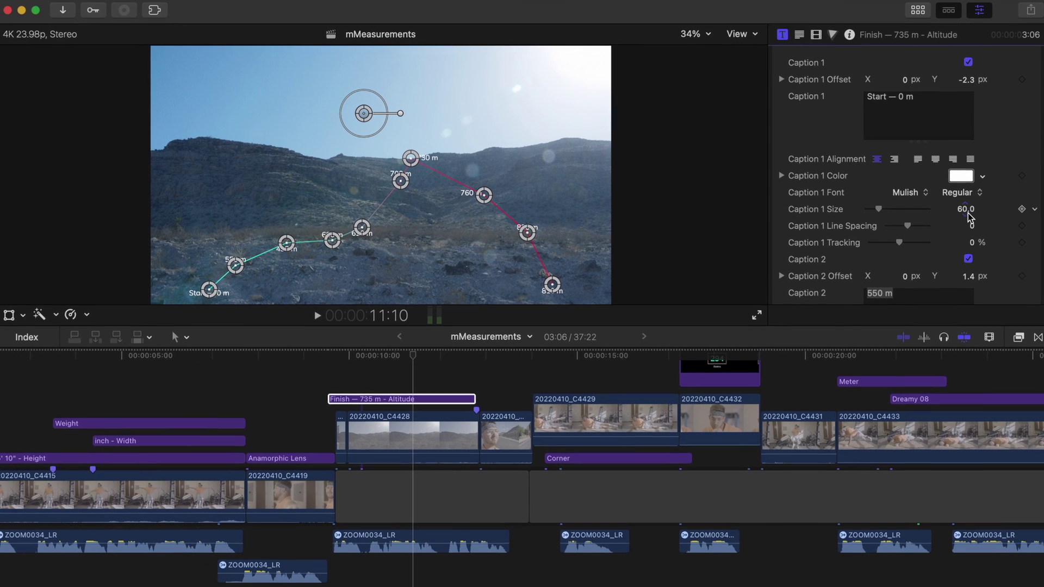
scroll(956, 248, down, 4)
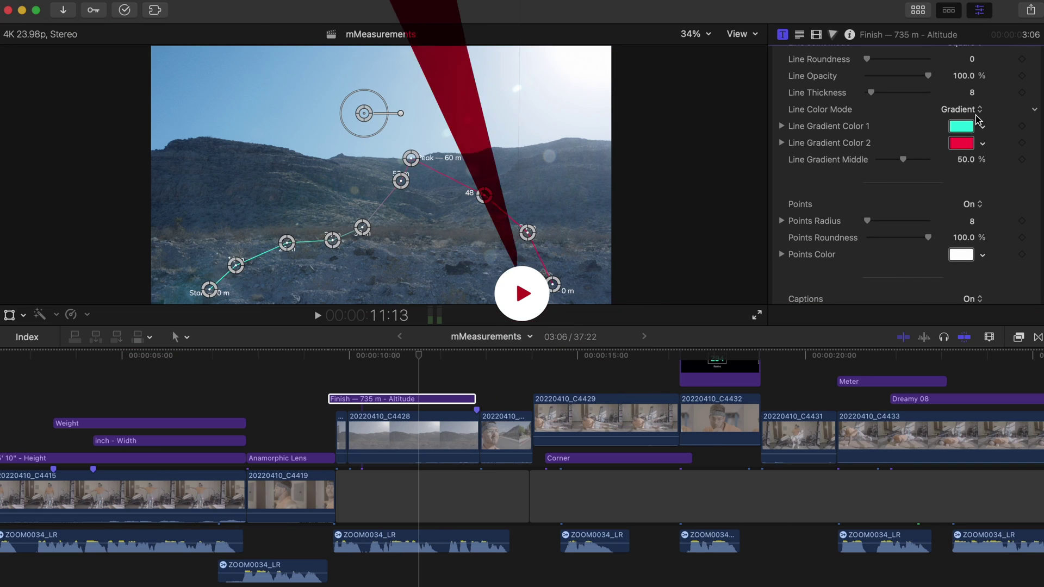
Set Line Gradient Color 1 to light blue.
click(983, 131)
click(931, 212)
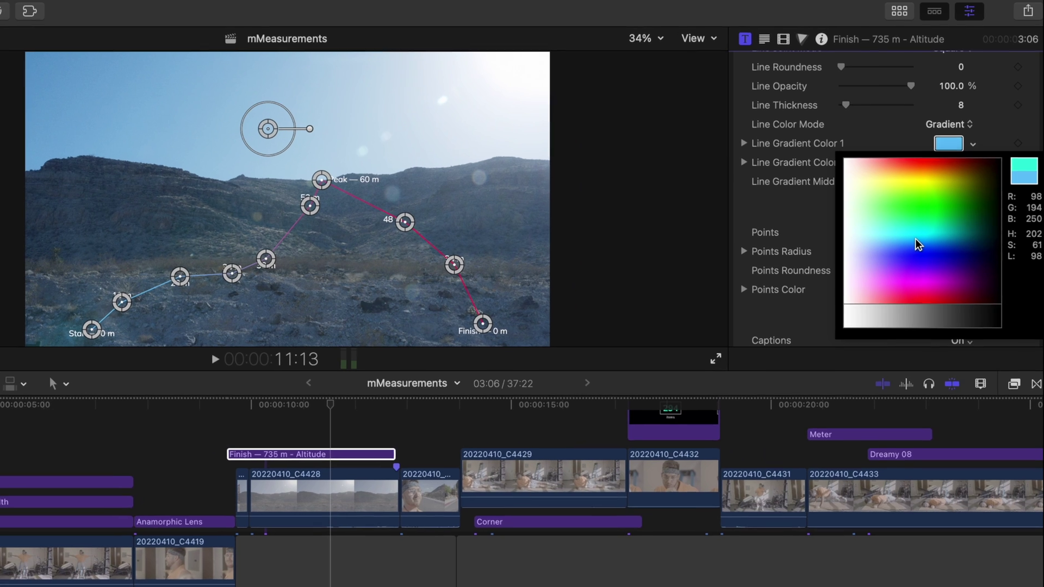
click(915, 240)
click(918, 240)
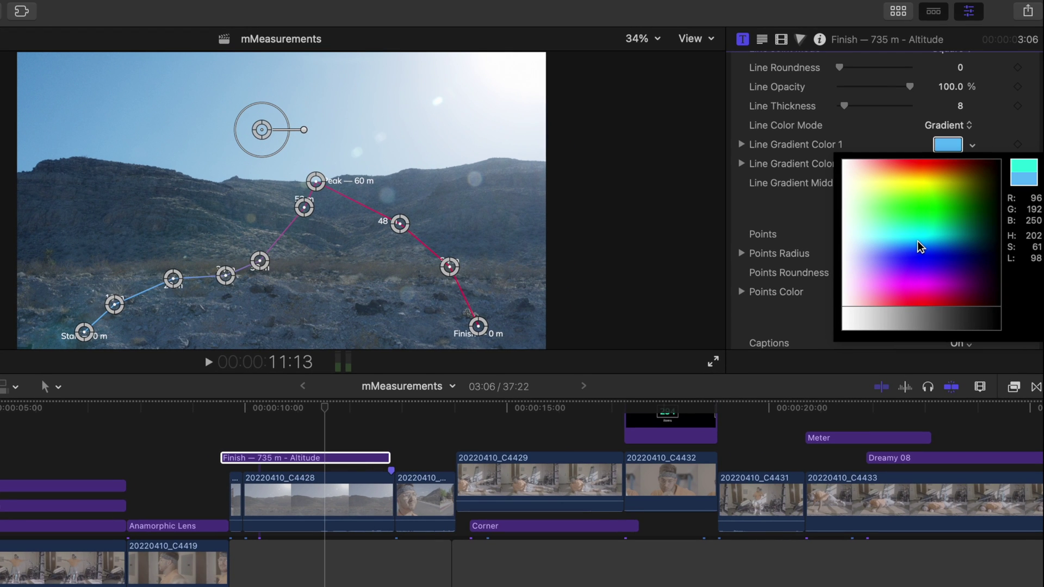
key(Escape)
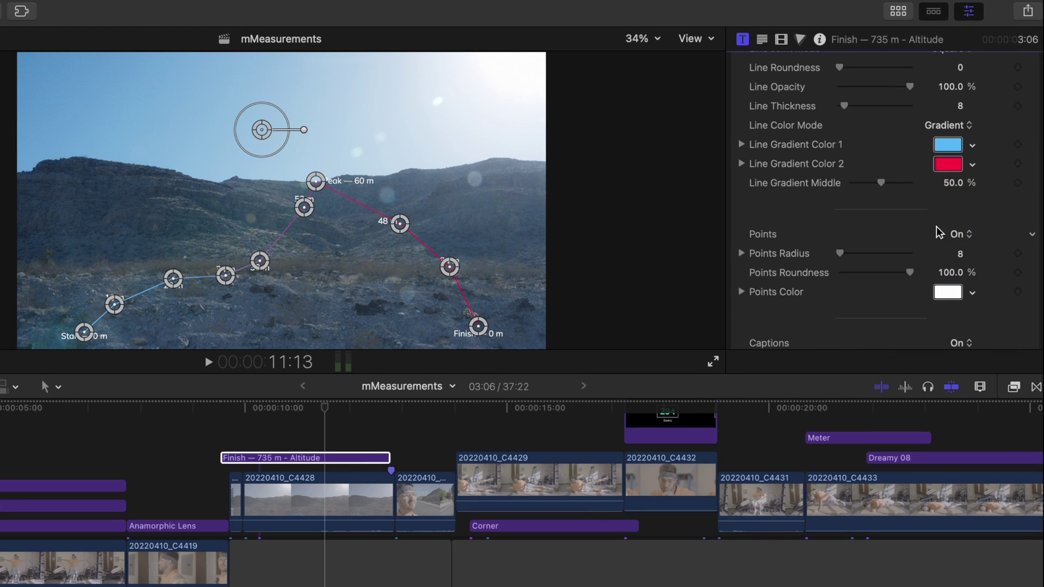
Set Line Gradient Color 2 to orange-red.
click(973, 164)
click(935, 198)
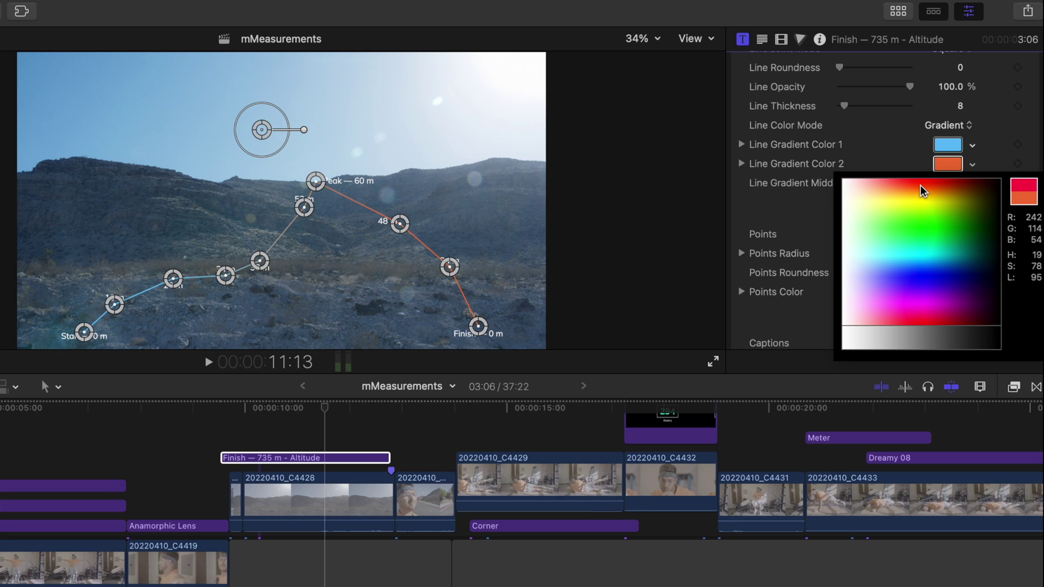
click(921, 184)
key(Escape)
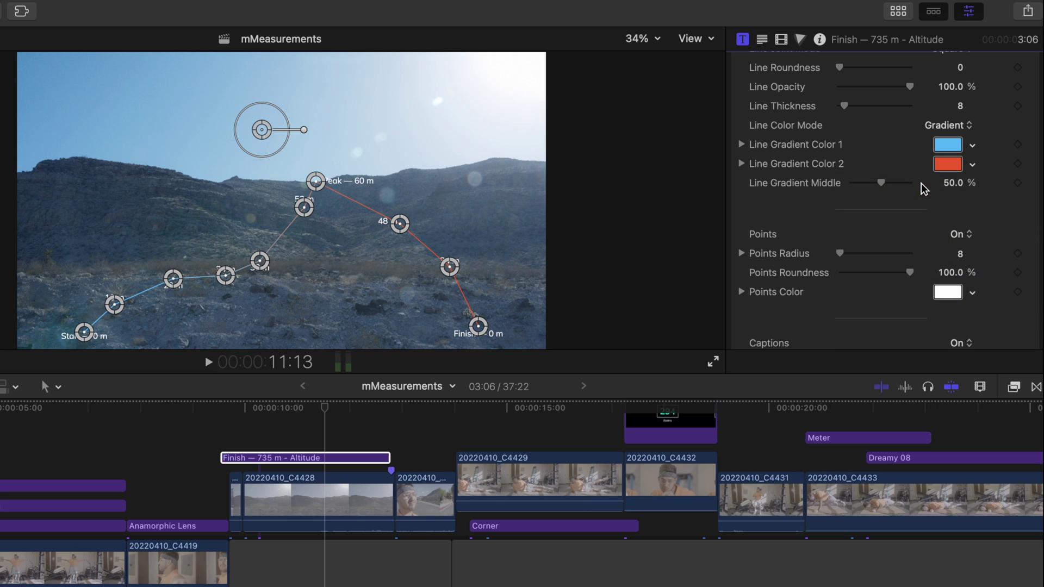
Set Line Gradient Middle to 61.31%, review playback, and extend the Altitude title's end to 3:01.
drag(855, 191, 931, 196)
key(space)
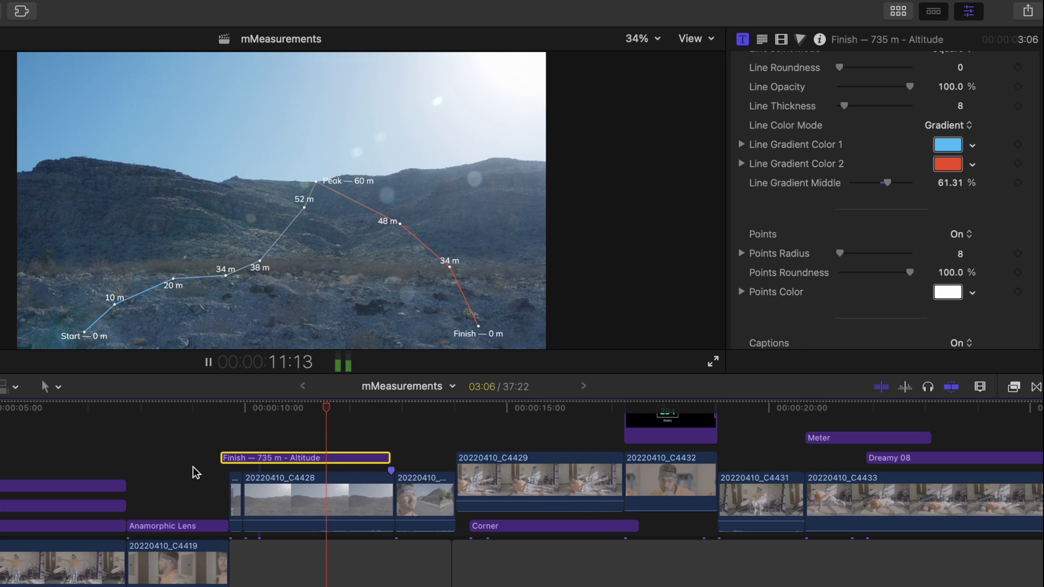
key(space)
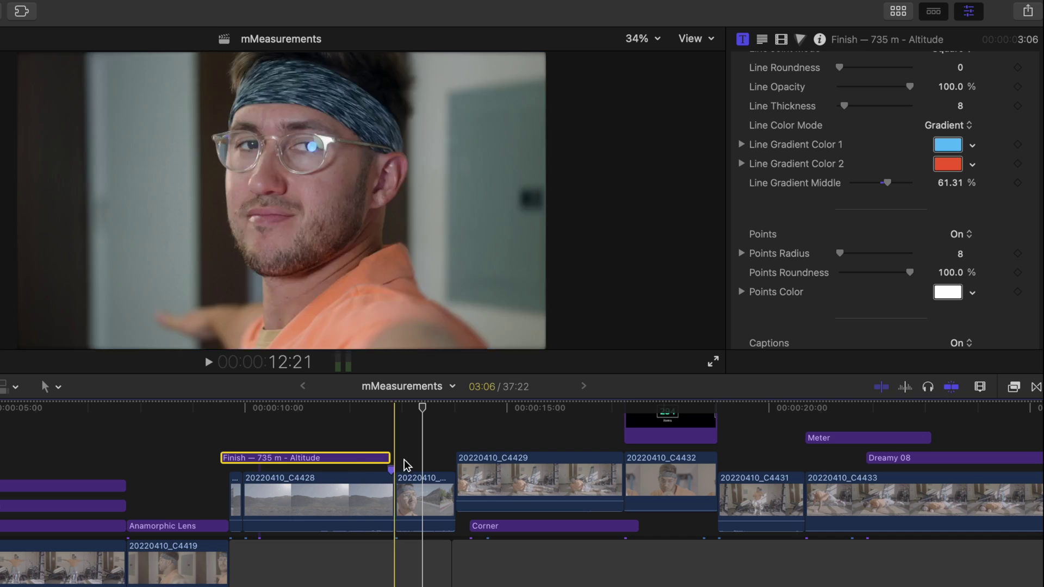
drag(382, 441, 409, 458)
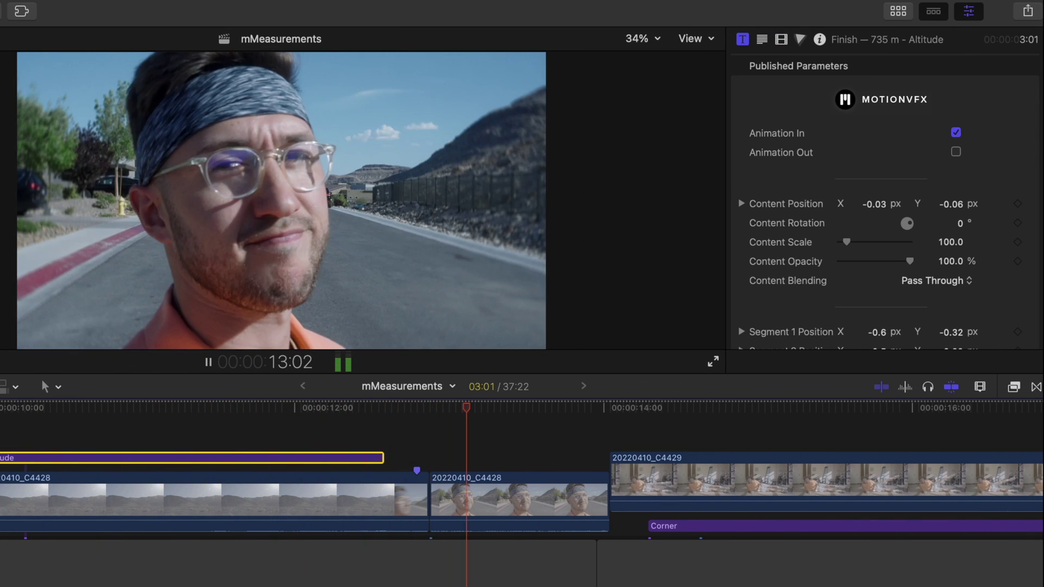
Place the Sampling title above Blank Adjustment over the bedroom clip, ending where the Call-Out begins, and select it.
key(space)
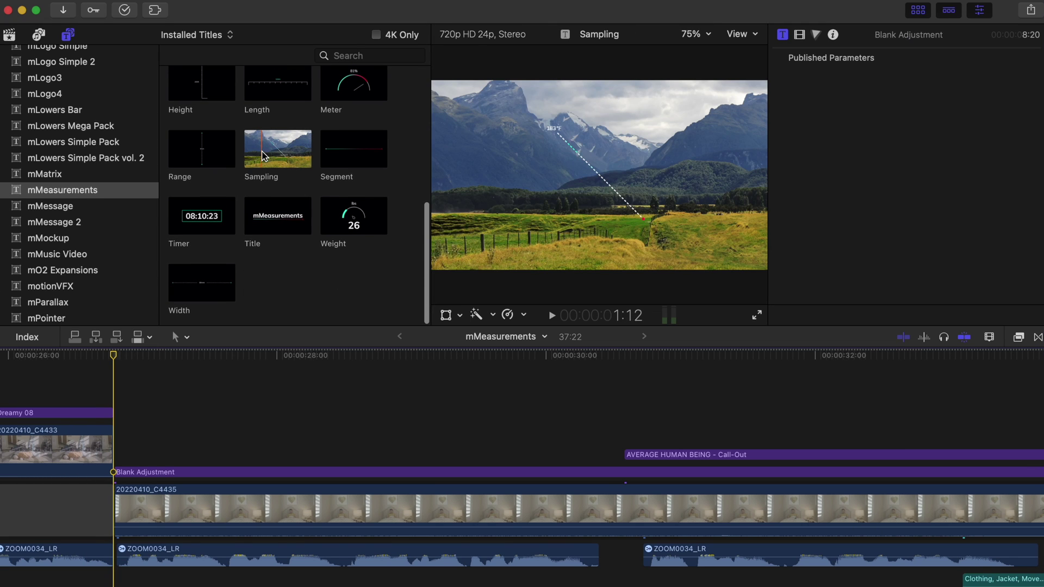
drag(266, 155, 121, 435)
drag(909, 437, 620, 436)
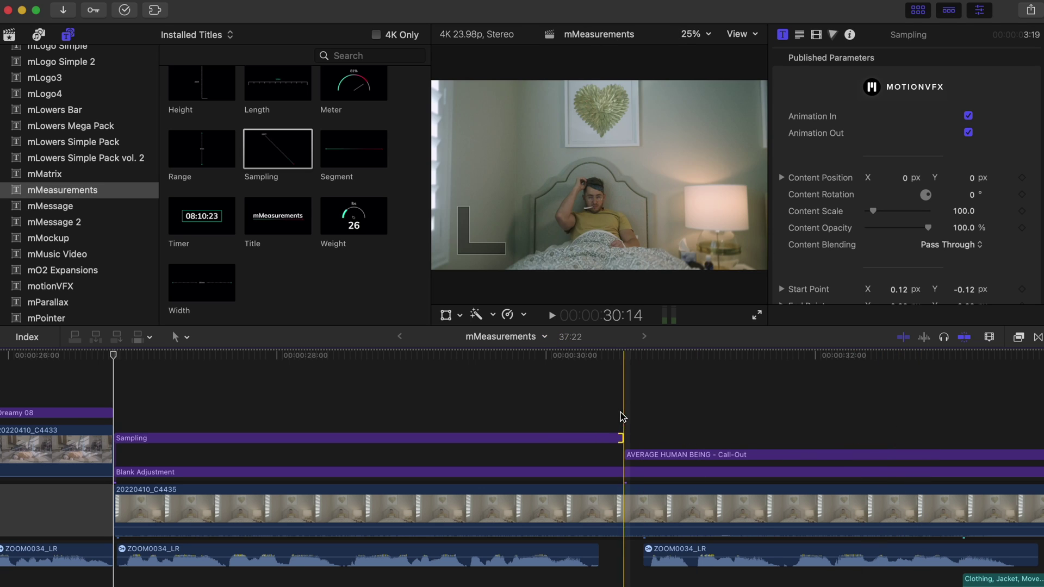
drag(325, 356, 321, 359)
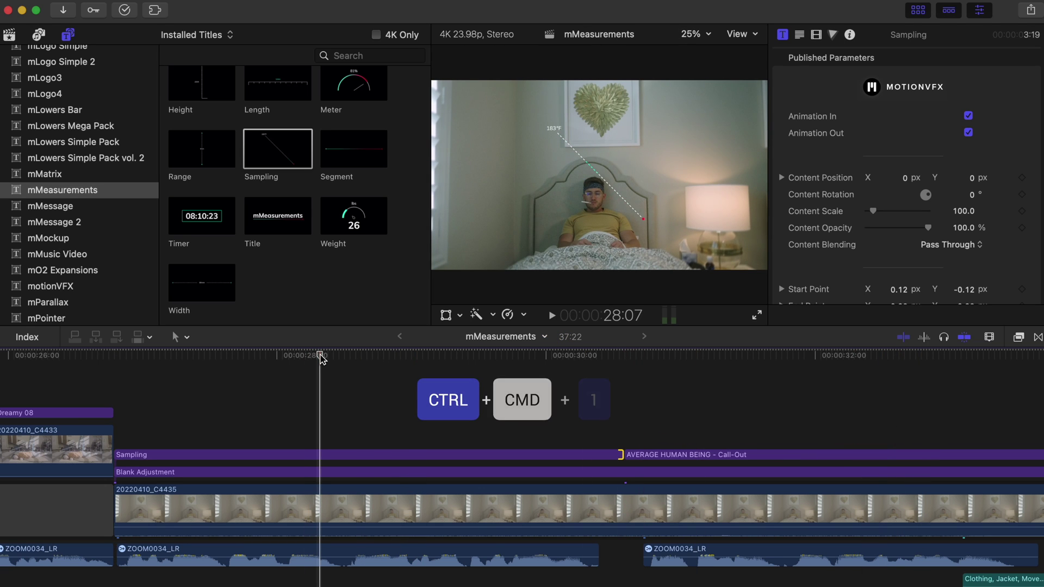
key(ctrl+super+1)
click(310, 459)
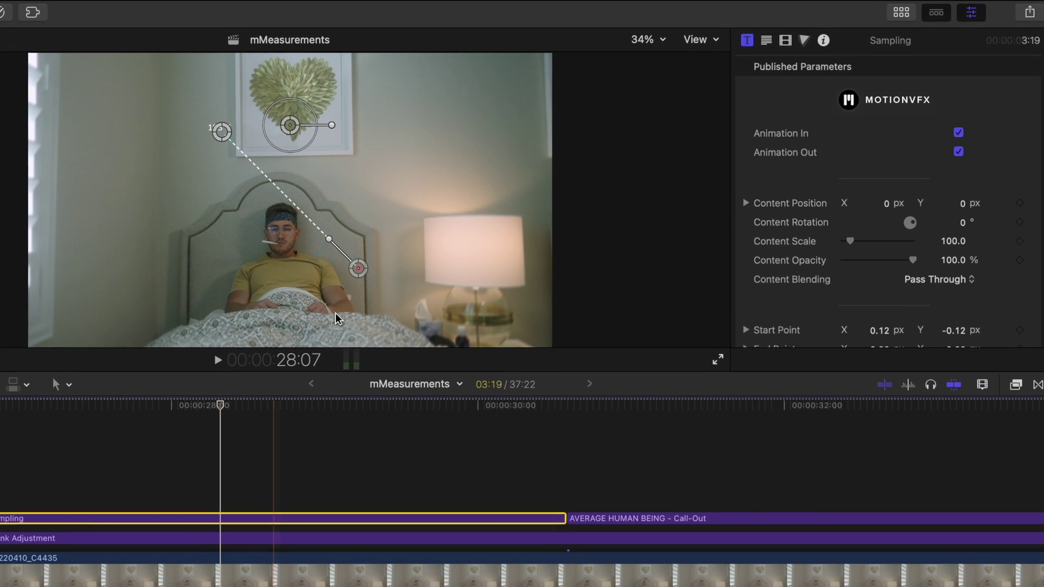
Anchor the Sampling line's start on the man's face and angle its end up to the right.
drag(358, 268, 282, 229)
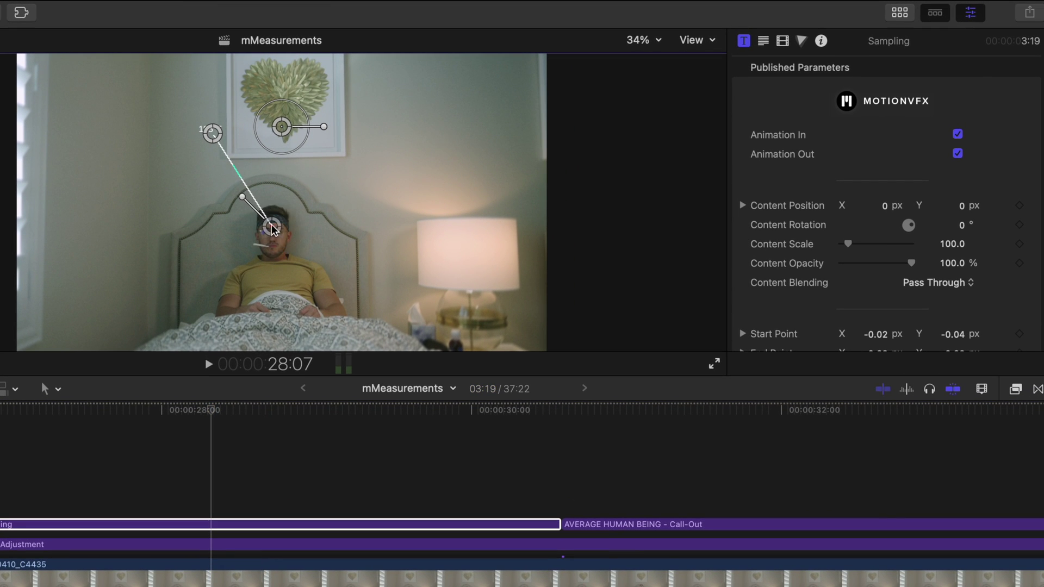
drag(210, 128, 321, 132)
mouse_move(367, 179)
mouse_down()
mouse_move(366, 164)
mouse_move(379, 170)
mouse_up()
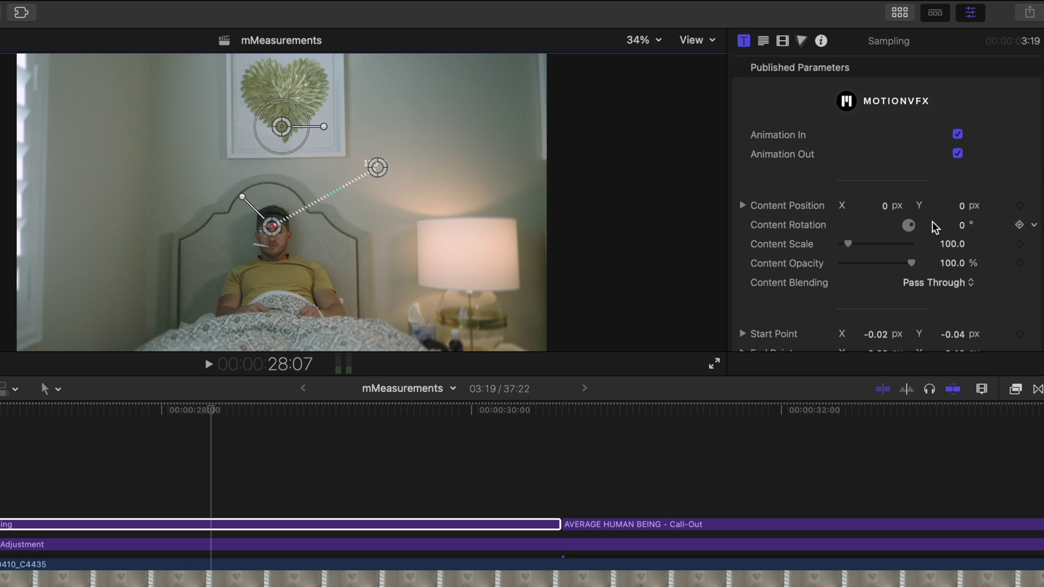
scroll(932, 221, down, 5)
click(953, 190)
Switch the Sampling line's Line Mode to Dots.
click(952, 192)
click(953, 190)
click(960, 211)
scroll(961, 211, down, 10)
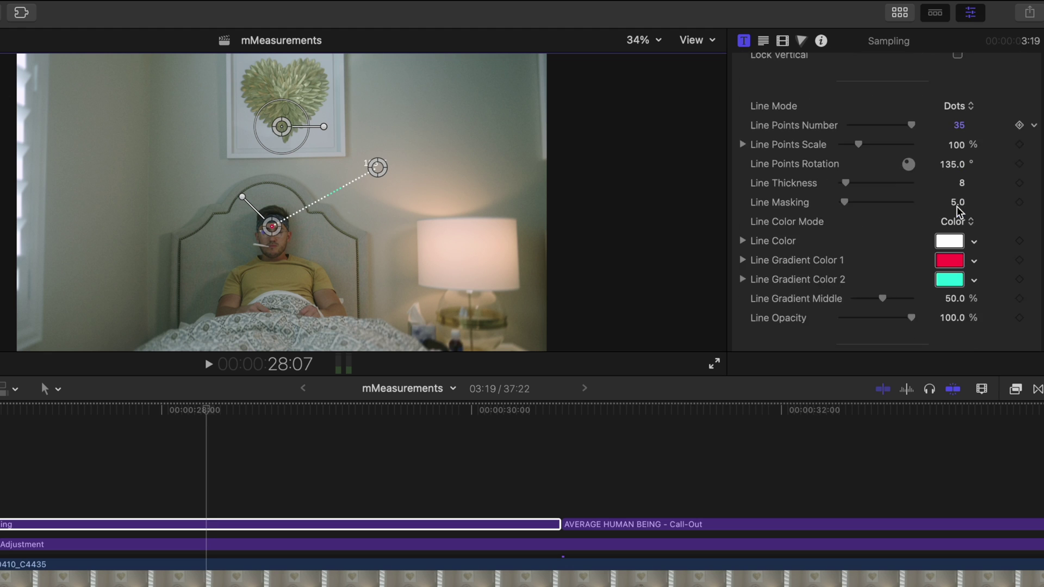
Set the Through Animation Color to blue.
click(973, 211)
click(923, 308)
click(919, 308)
key(Escape)
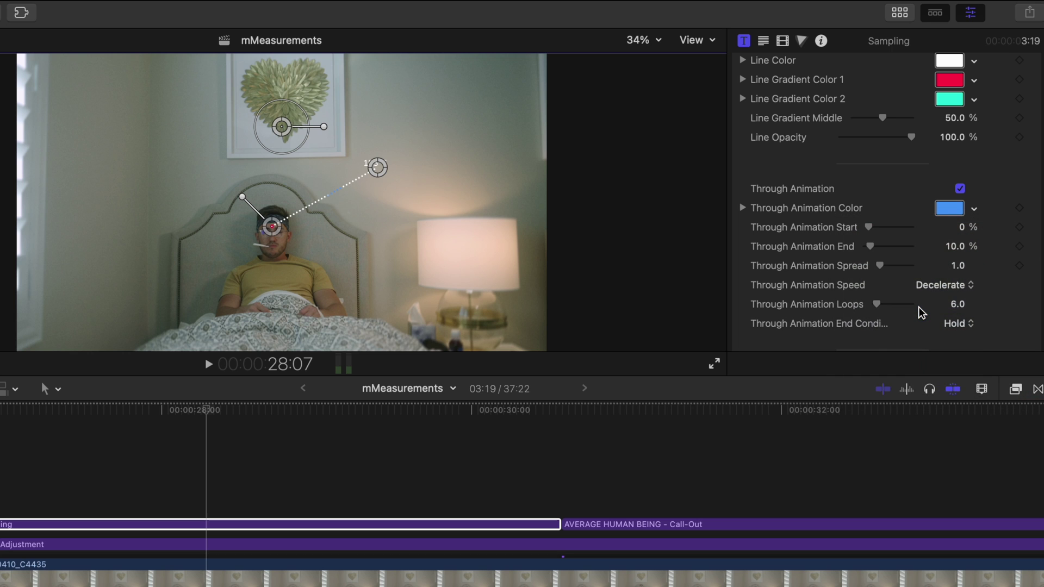
scroll(919, 308, down, 10)
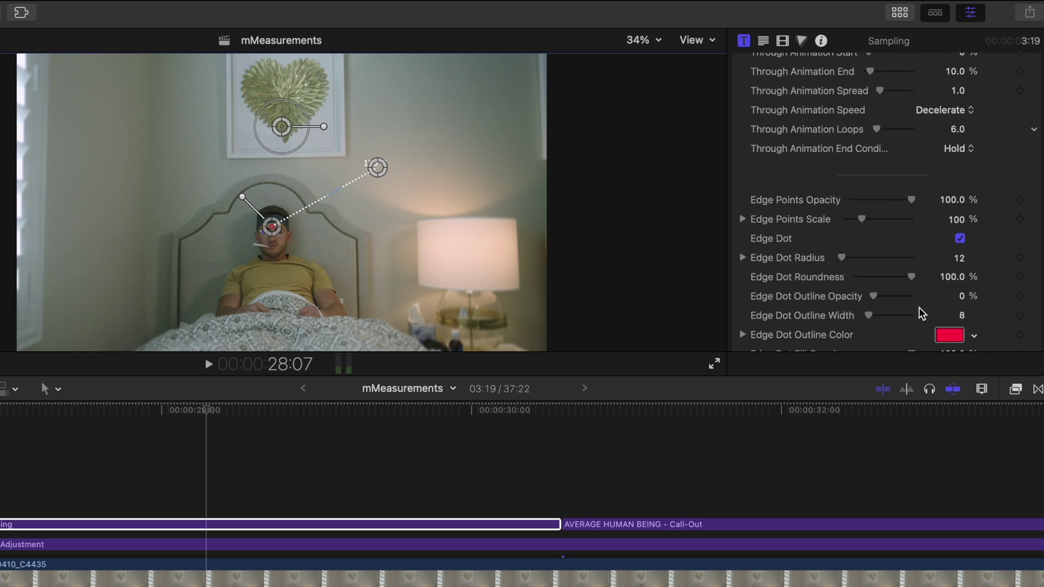
Make the Edge Dot Fill Color orange and lower the Numbers Value from 183 to 101.
click(975, 216)
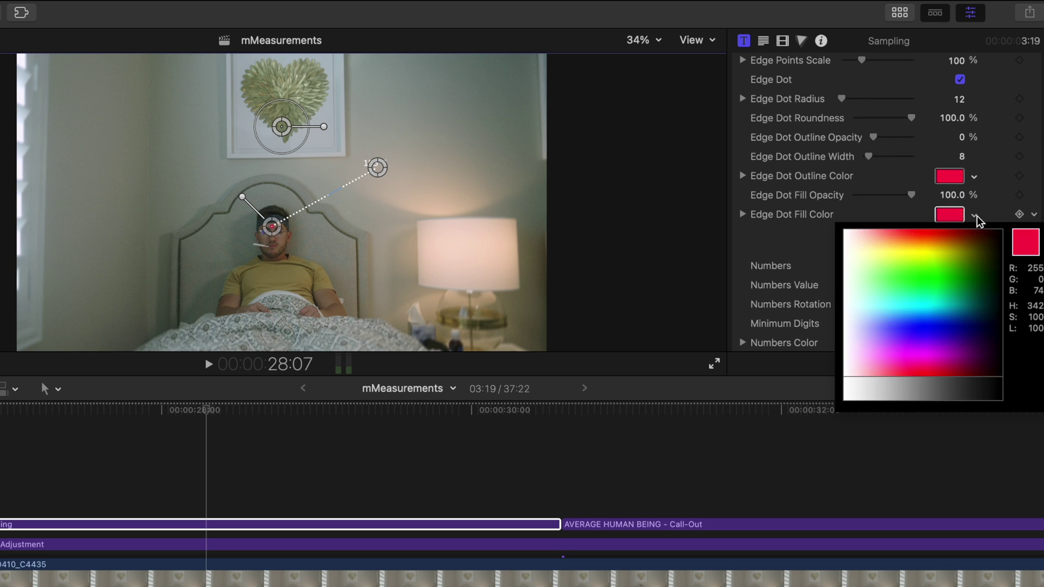
click(928, 232)
click(927, 234)
click(927, 237)
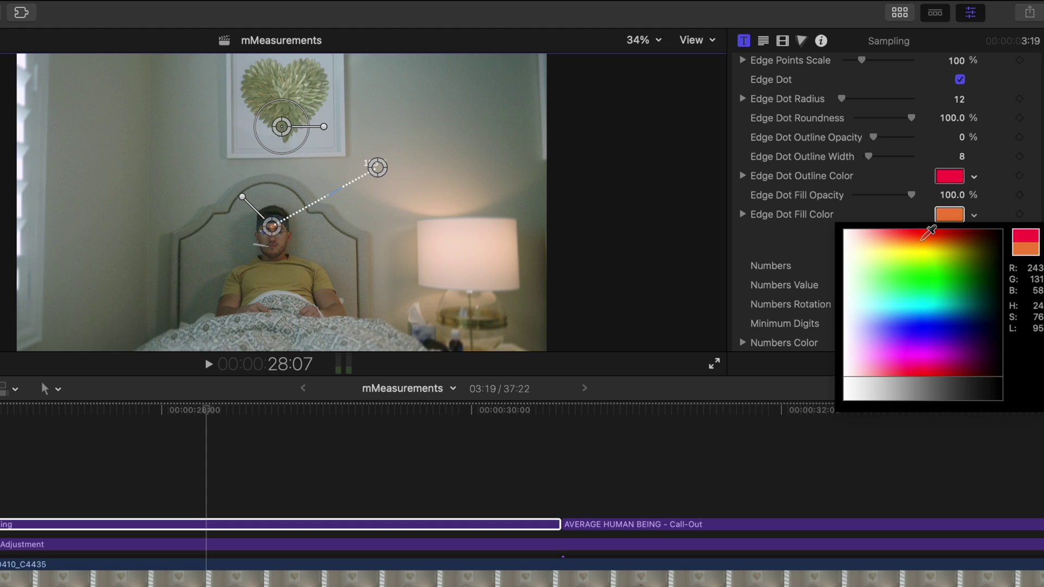
key(Escape)
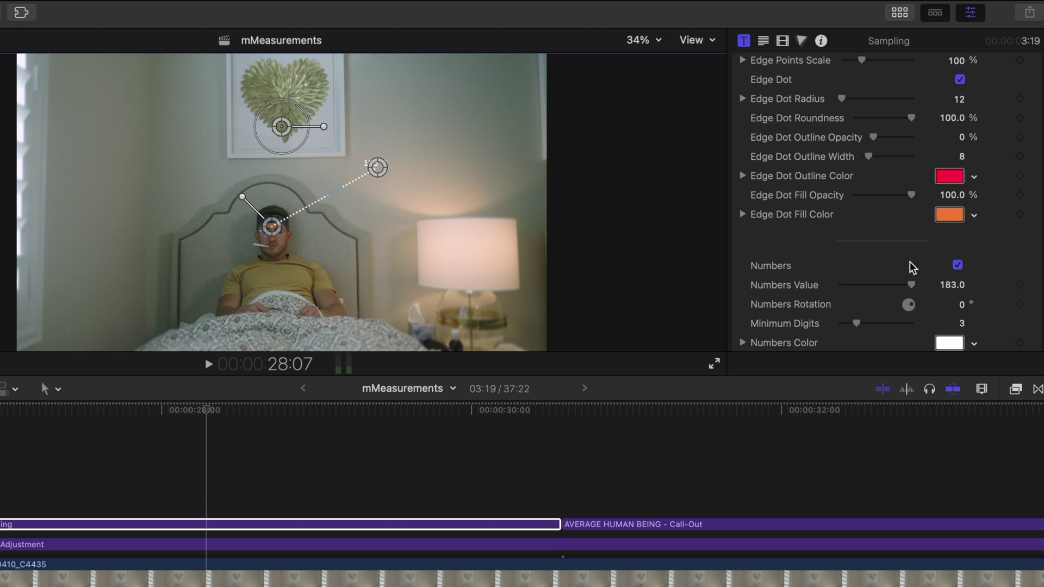
drag(913, 286, 951, 283)
scroll(942, 289, down, 5)
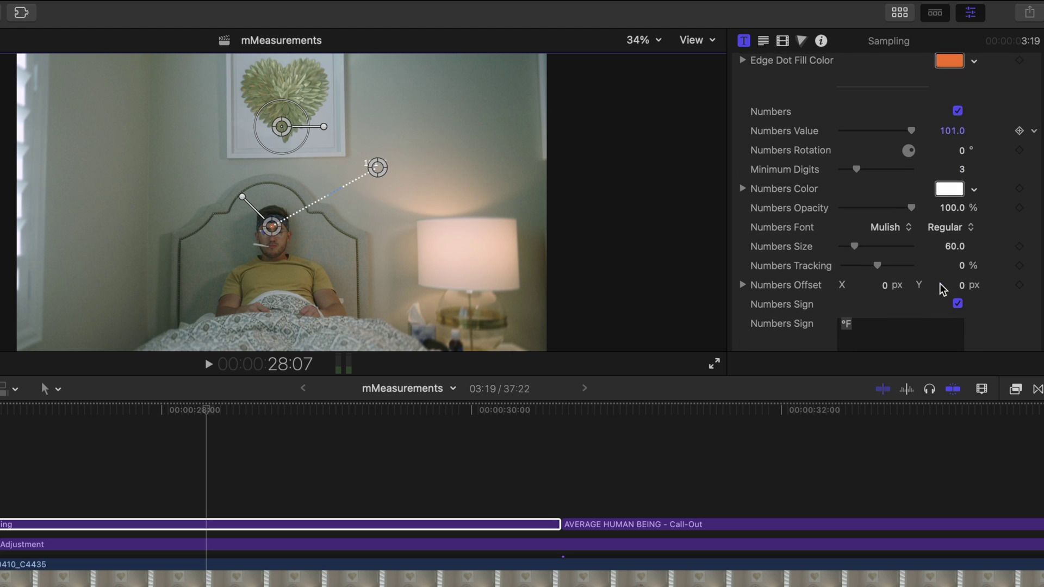